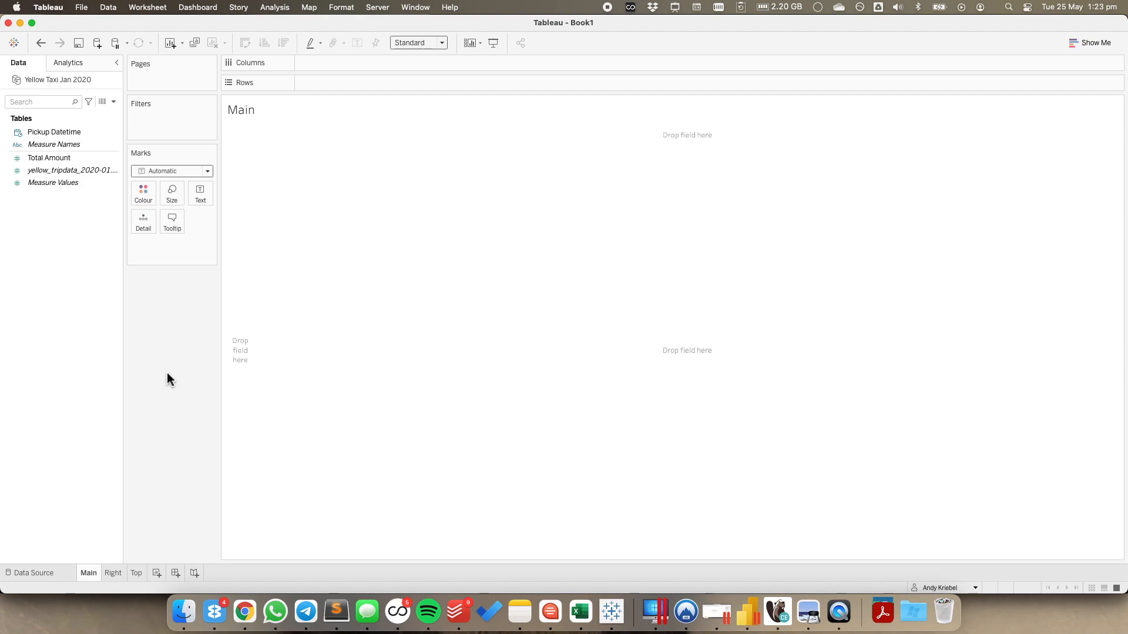
# On the Main sheet, lay out the columns by the discrete WEEKDAY of Pickup Datetime
pyautogui.click(64, 135)
pyautogui.moveTo(64, 132); pyautogui.dragTo(365, 65)
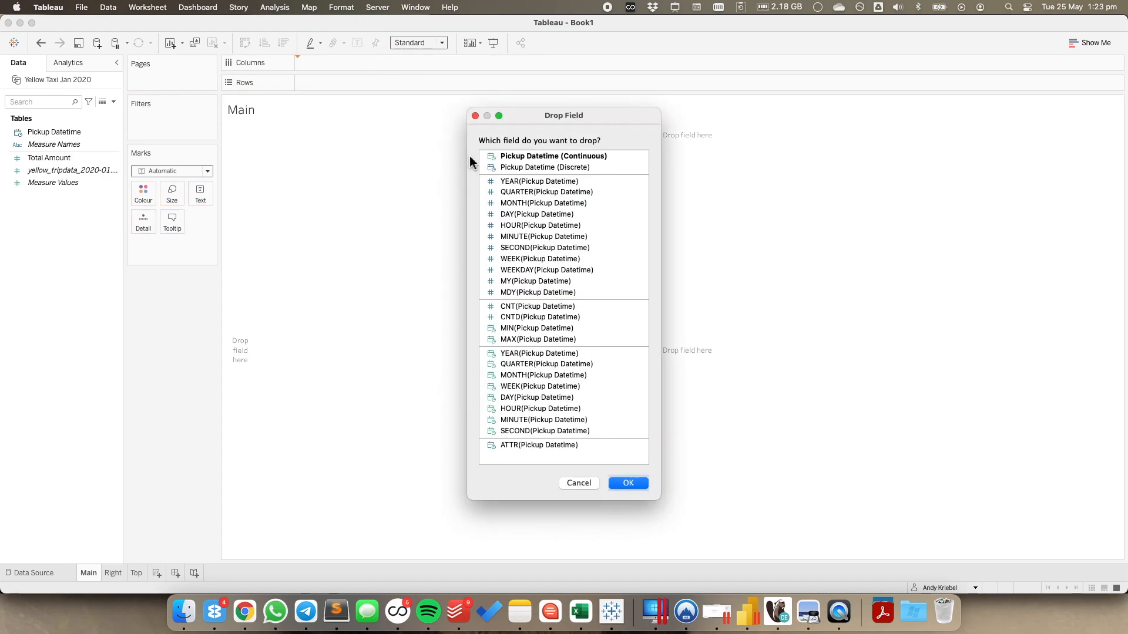
pyautogui.click(520, 272)
pyautogui.click(627, 483)
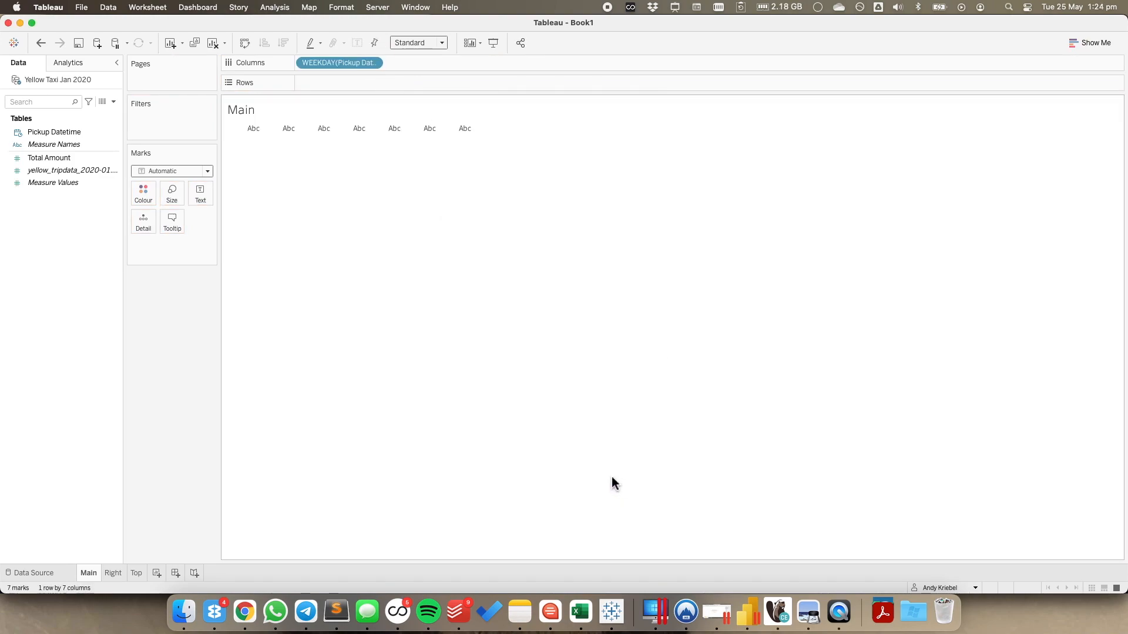
# Split the rows of the Main sheet by the discrete HOUR of Pickup Datetime
pyautogui.moveTo(62, 132); pyautogui.dragTo(342, 85)
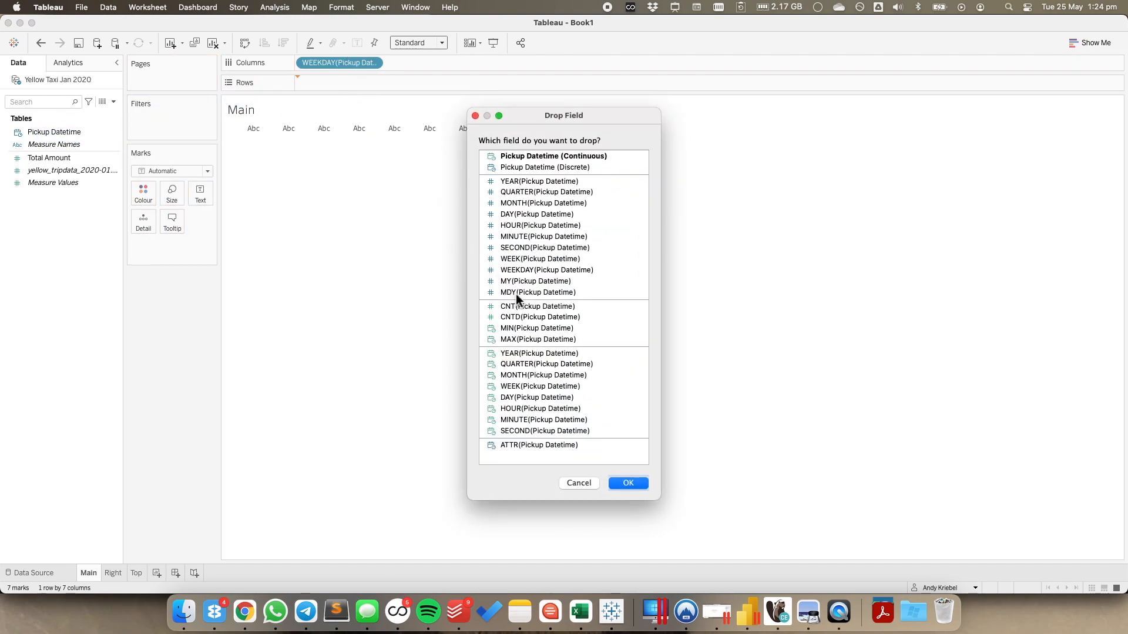
pyautogui.click(514, 226)
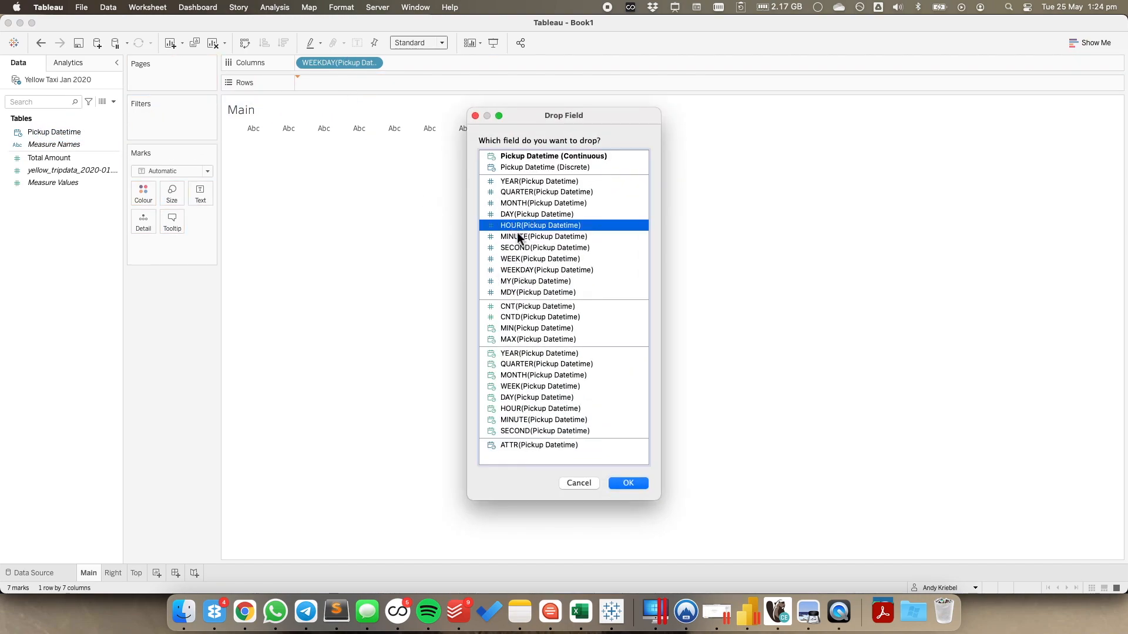
pyautogui.click(616, 483)
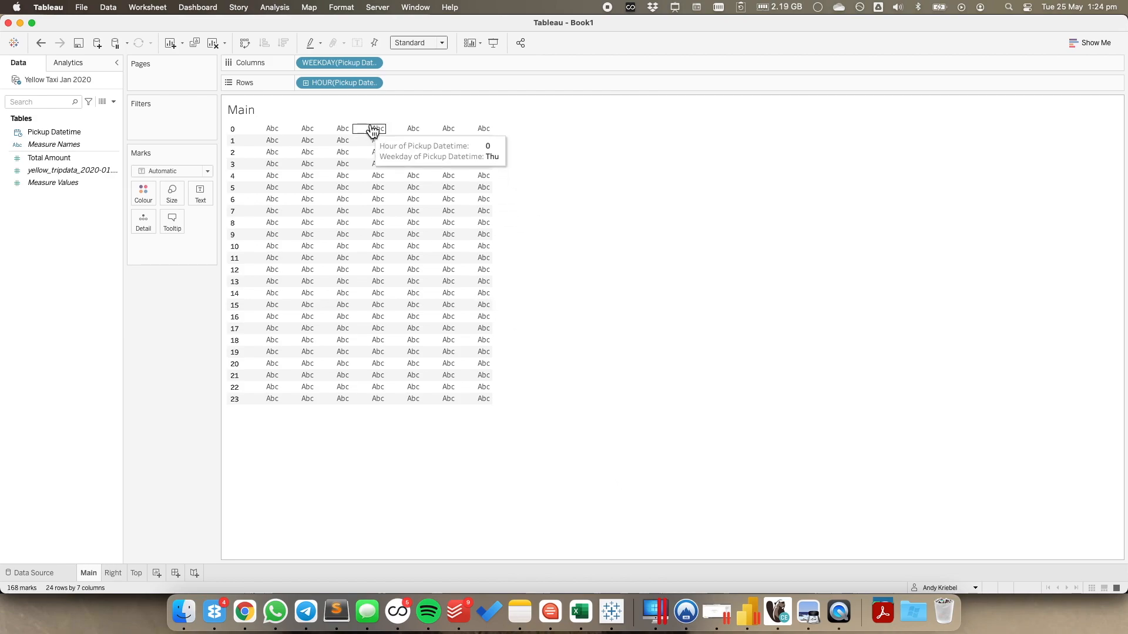
pyautogui.click(373, 82)
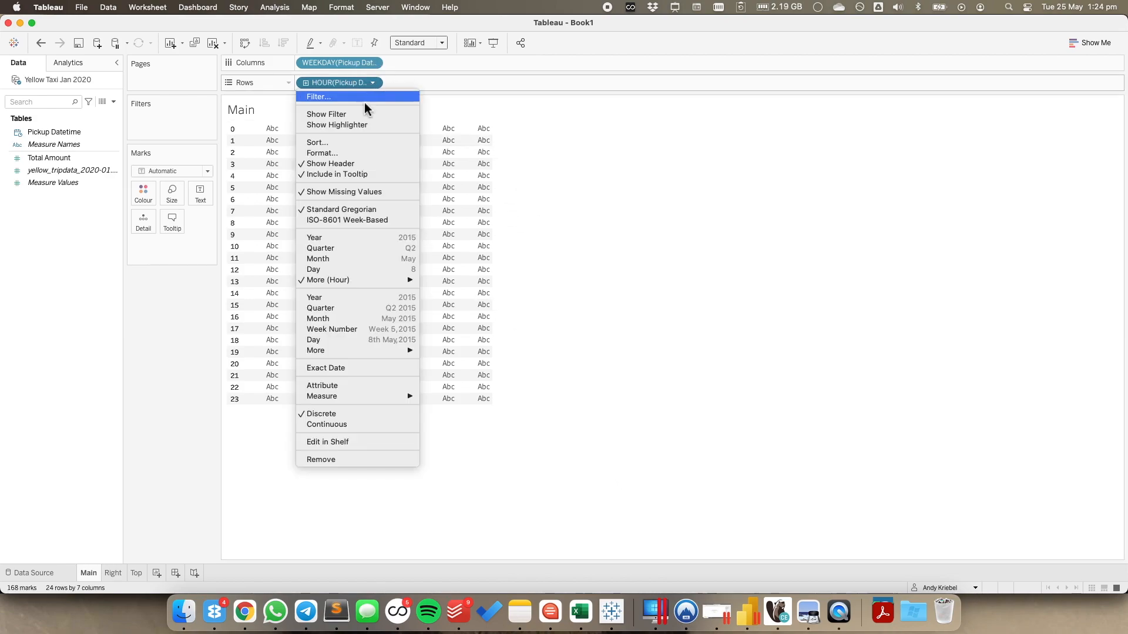
pyautogui.click(351, 192)
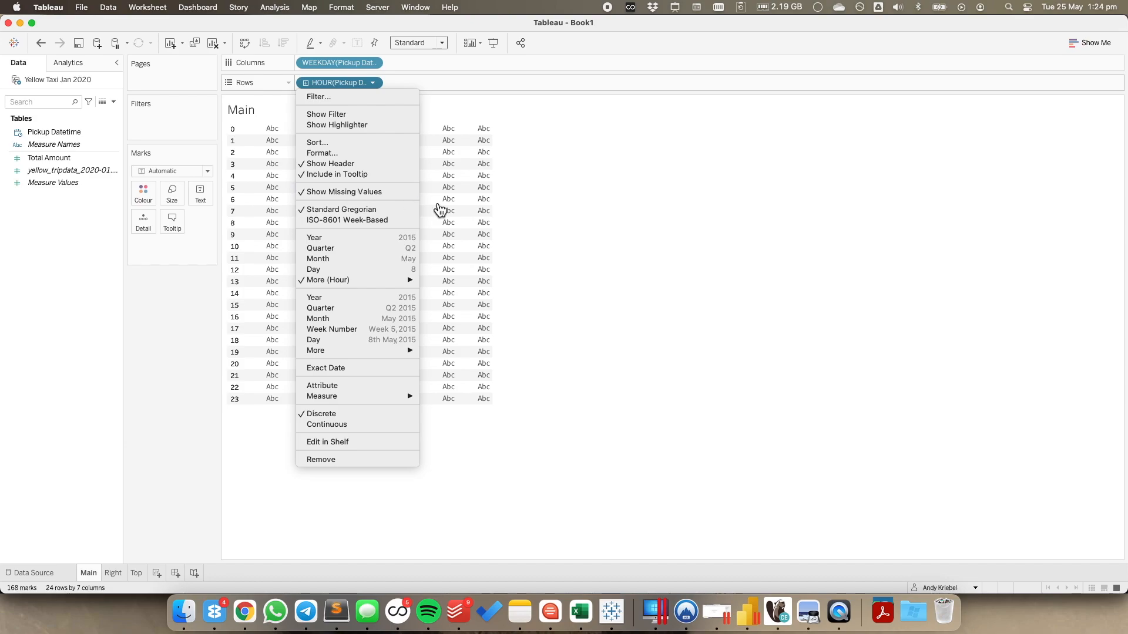
pyautogui.click(234, 234)
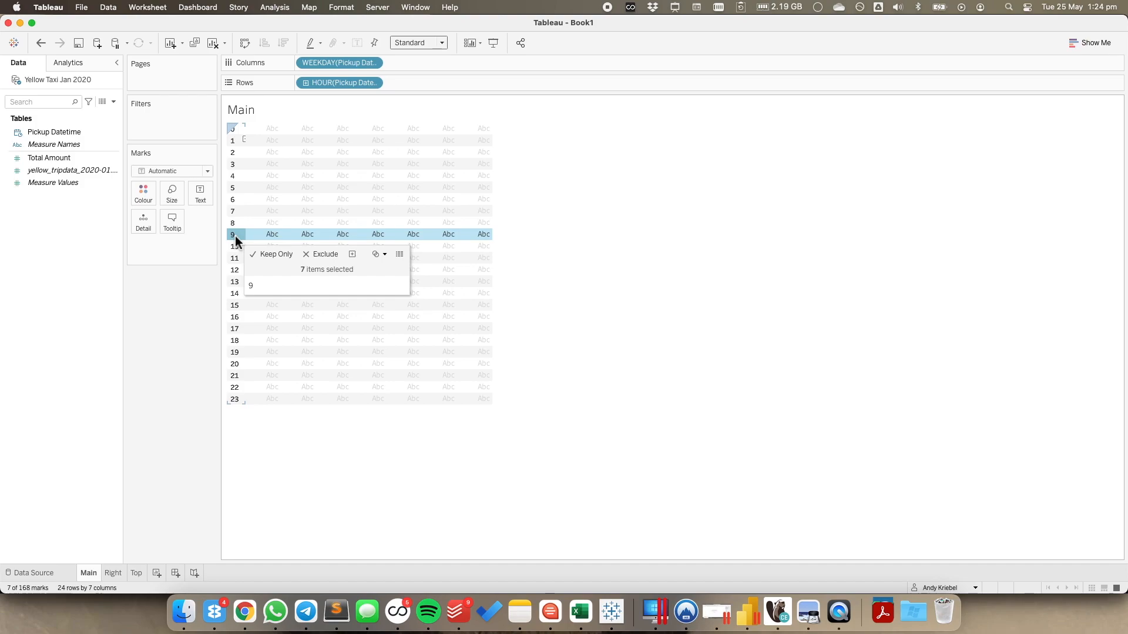
pyautogui.click(236, 236)
pyautogui.click(165, 329)
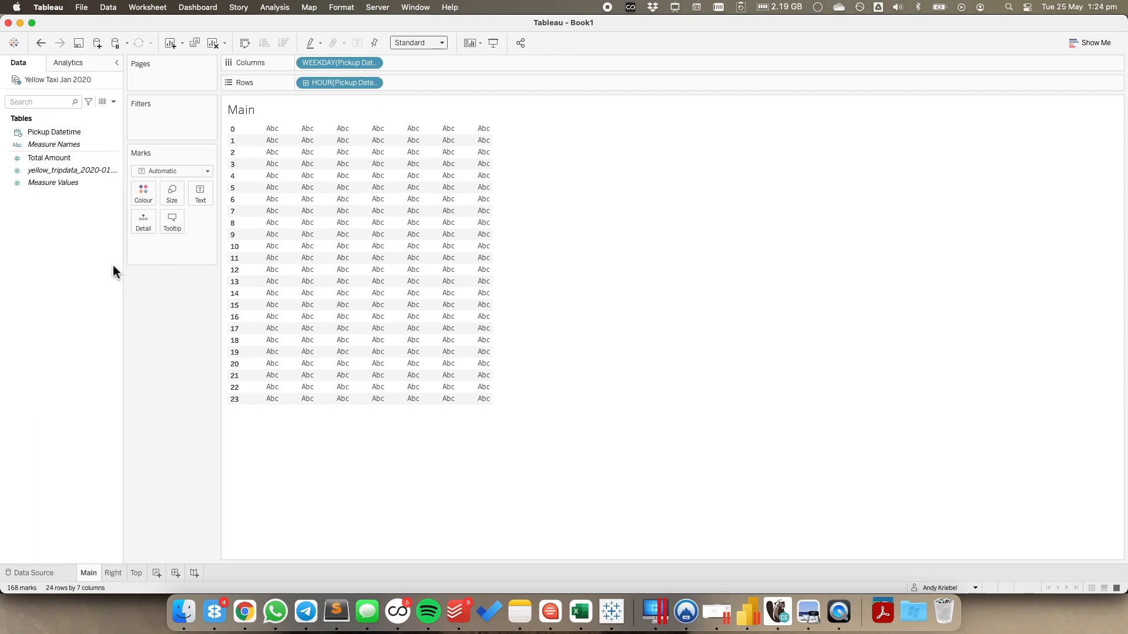
# Colour the weekday-by-hour grid by the count of yellow_tripdata_2020-01.csv to make a heatmap
pyautogui.moveTo(56, 174); pyautogui.dragTo(145, 192)
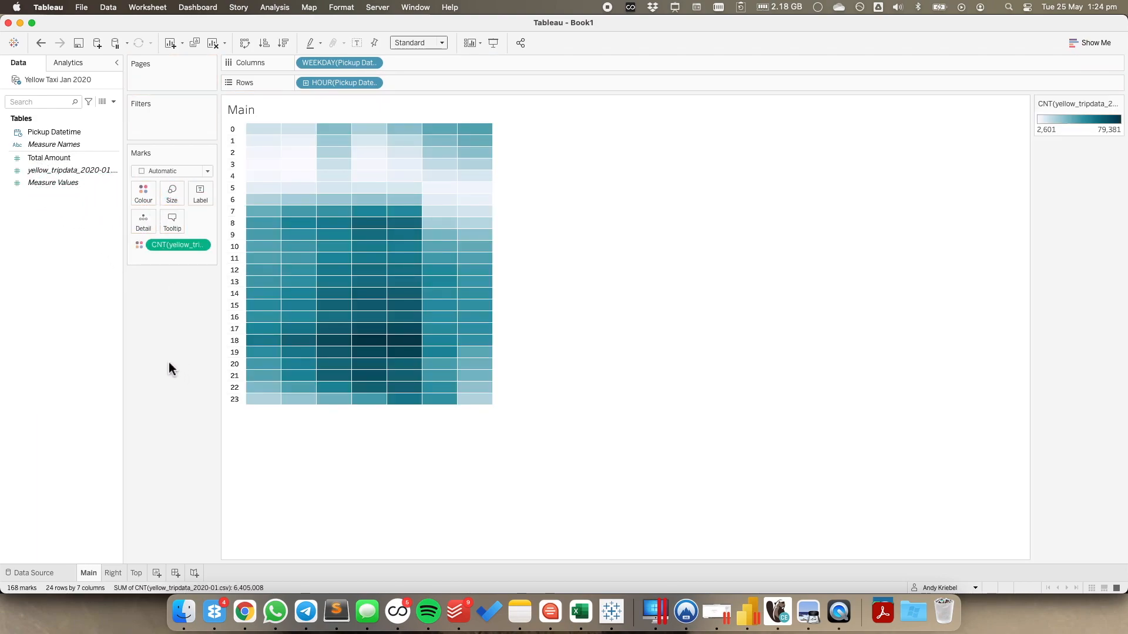
# On the Right sheet, lay out the rows by the discrete HOUR of Pickup Datetime
pyautogui.click(114, 573)
pyautogui.click(58, 134)
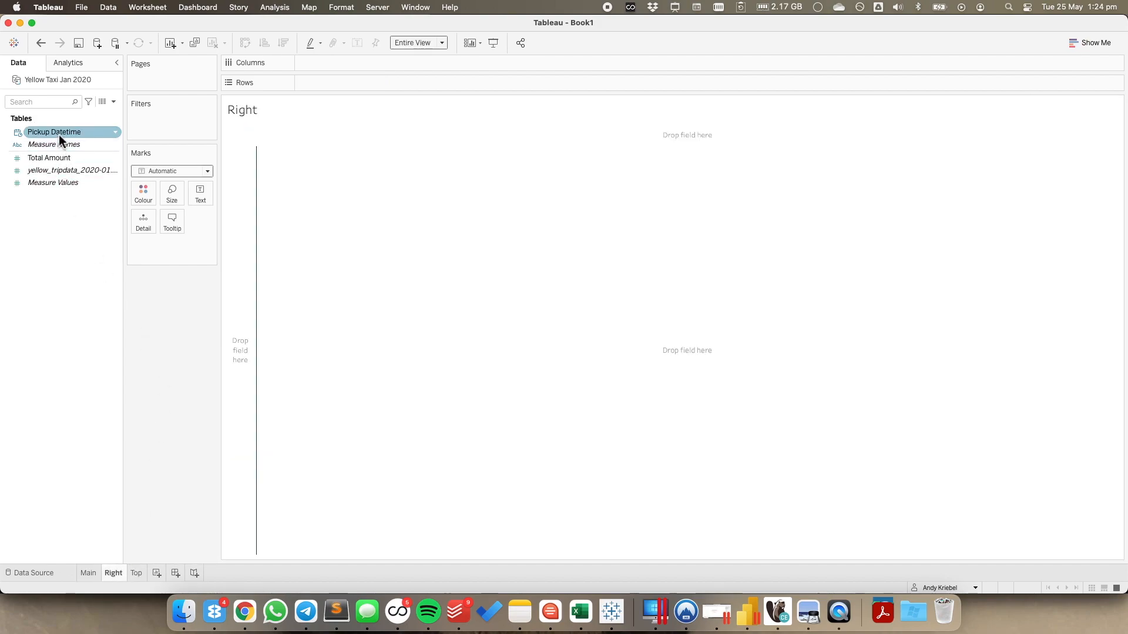
pyautogui.moveTo(59, 135); pyautogui.dragTo(340, 82)
pyautogui.click(517, 227)
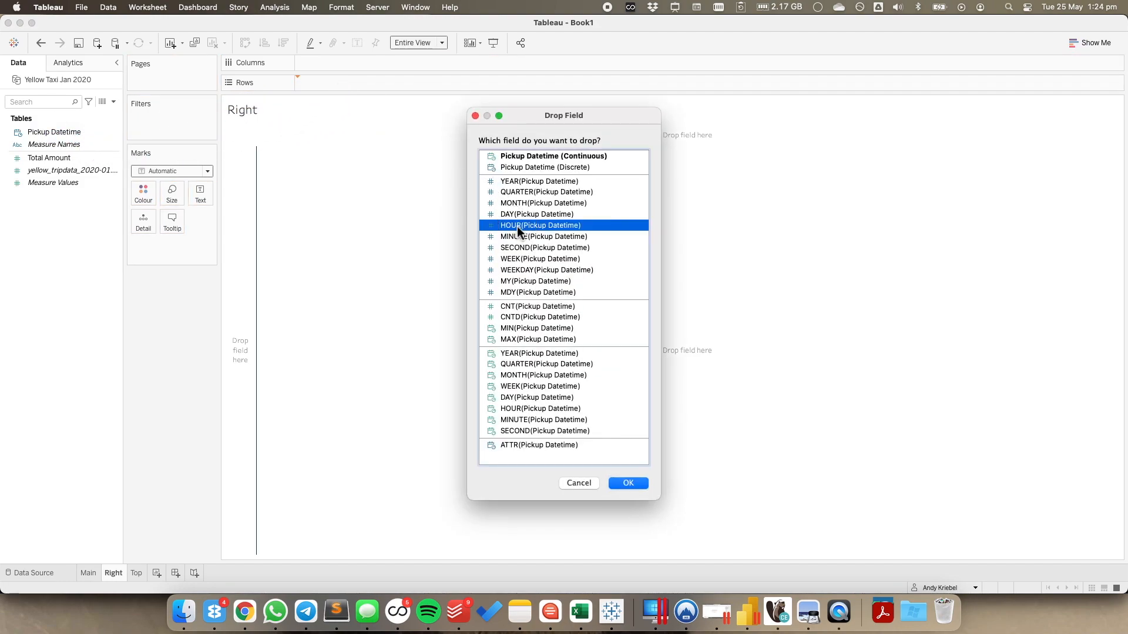
pyautogui.click(629, 483)
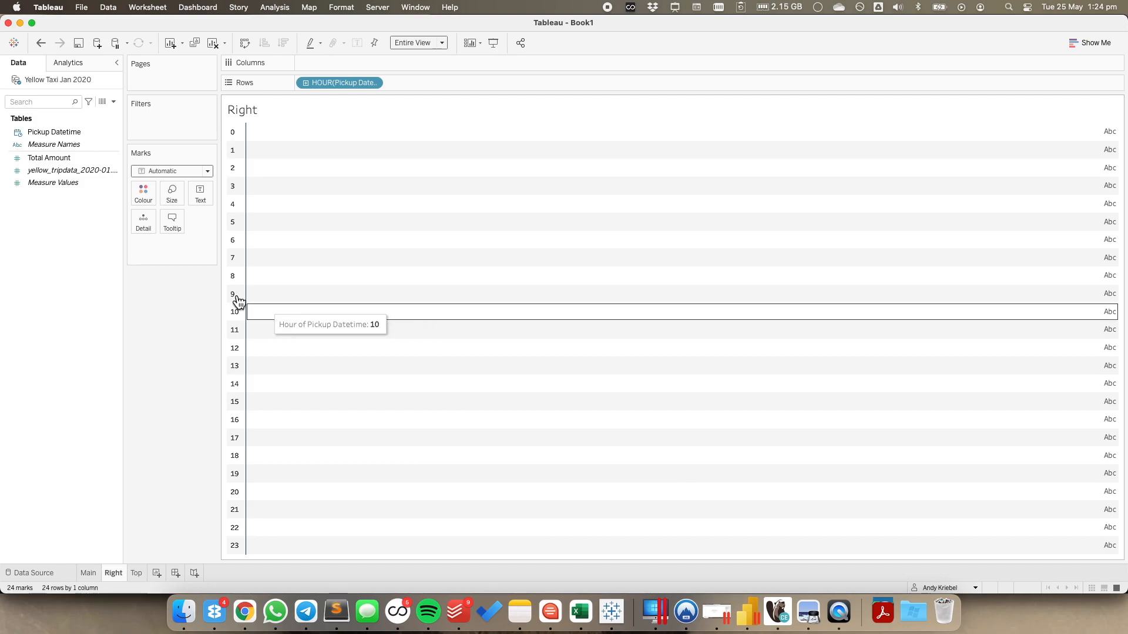
# Plot the yellow_tripdata_2020-01.csv count per hour as horizontal bars and colour the bars by the same count
pyautogui.moveTo(46, 170); pyautogui.dragTo(350, 62)
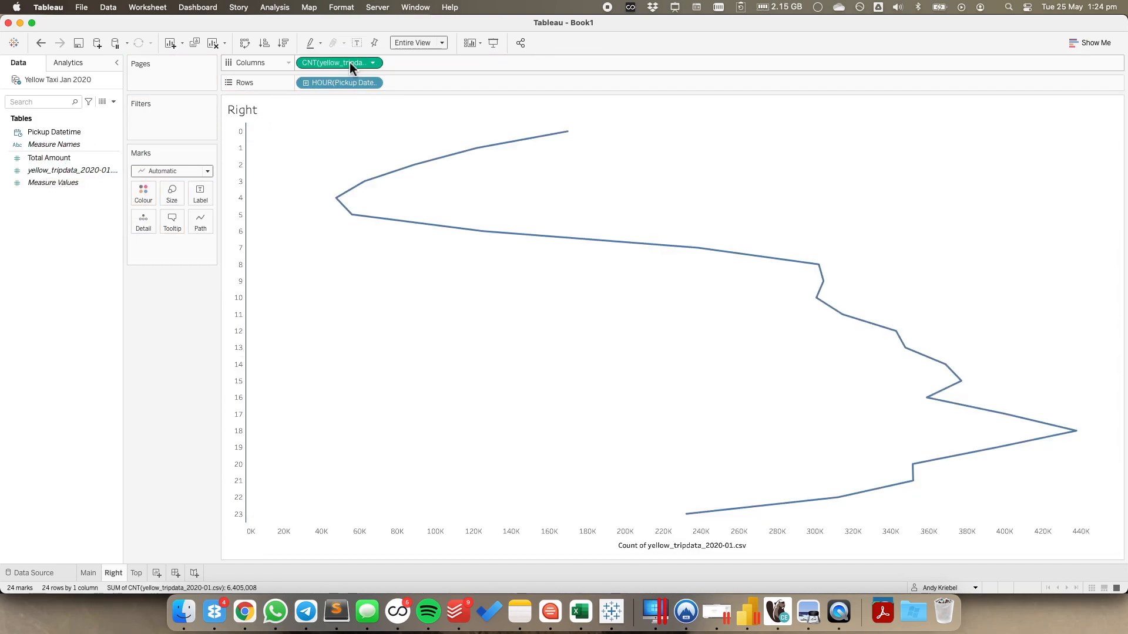
pyautogui.click(161, 171)
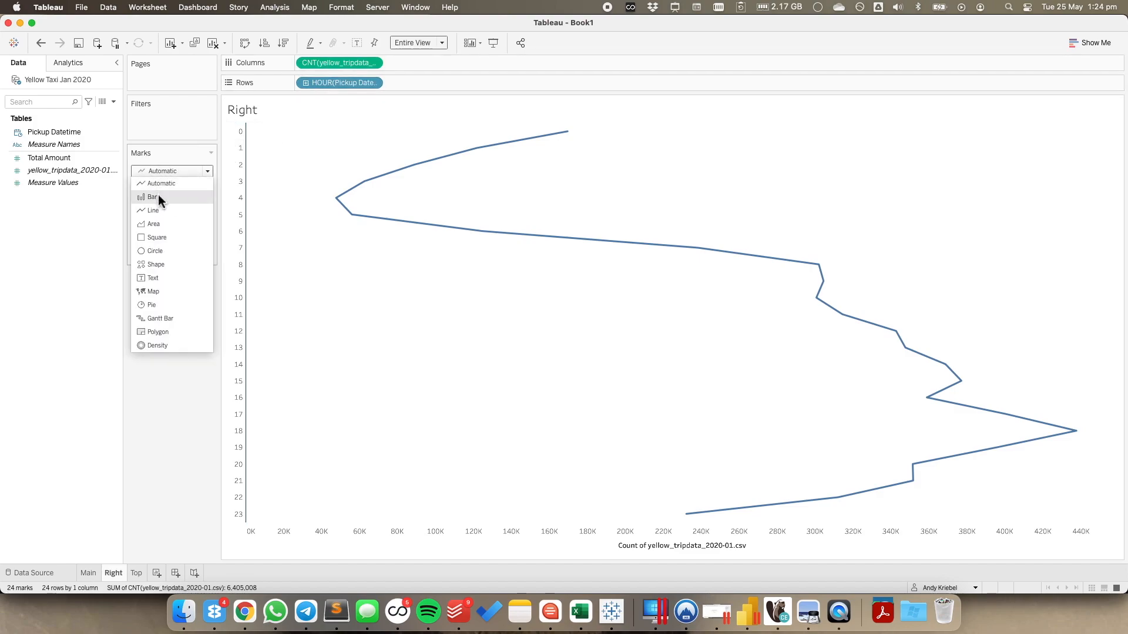
pyautogui.click(158, 195)
pyautogui.moveTo(46, 170); pyautogui.dragTo(143, 192)
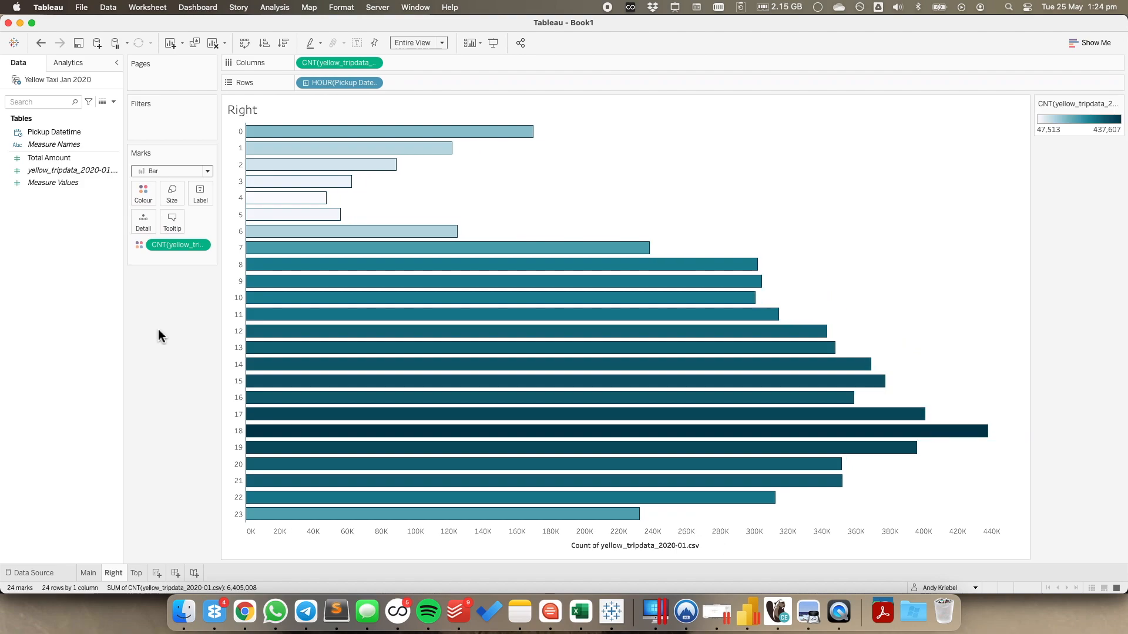
# On the Top sheet, lay out the columns by the discrete WEEKDAY of Pickup Datetime
pyautogui.click(137, 572)
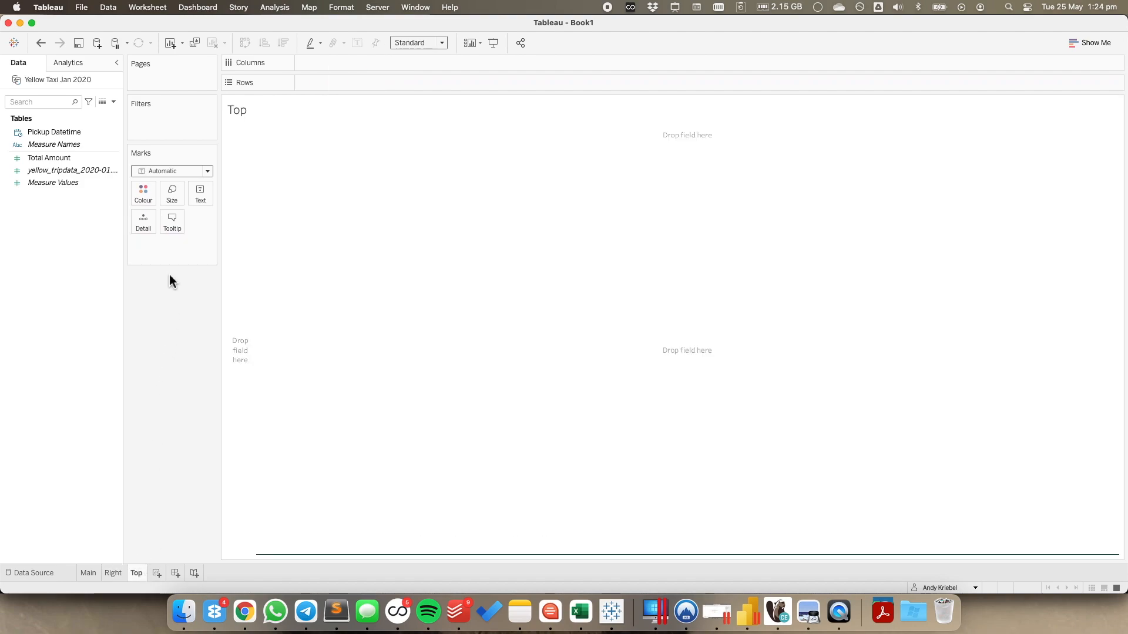
pyautogui.click(72, 134)
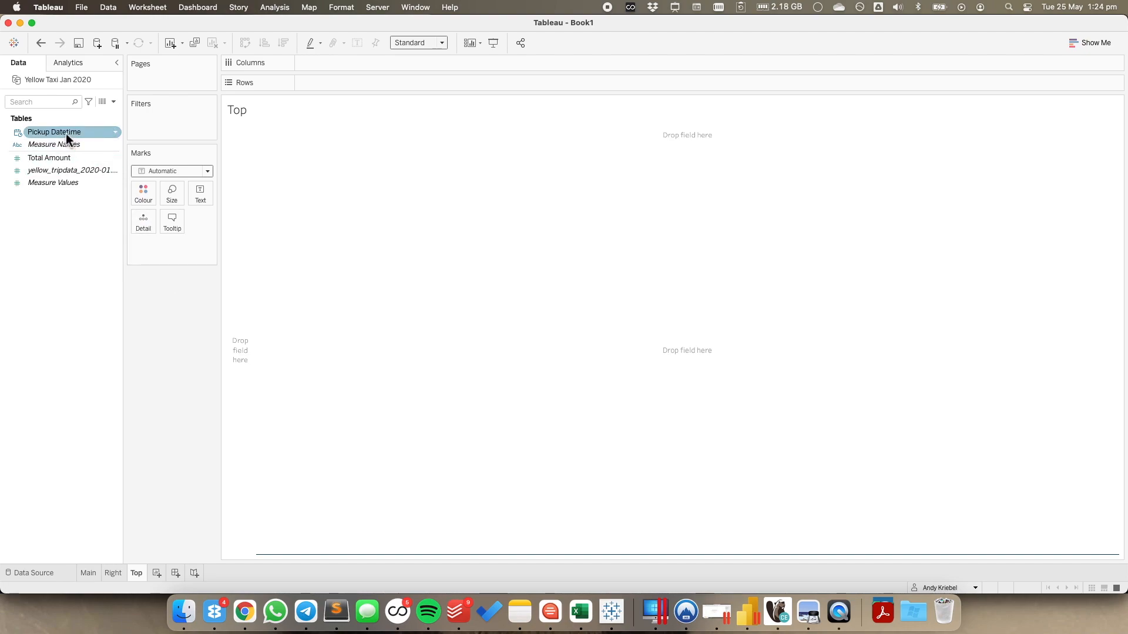
pyautogui.moveTo(66, 132); pyautogui.dragTo(391, 68)
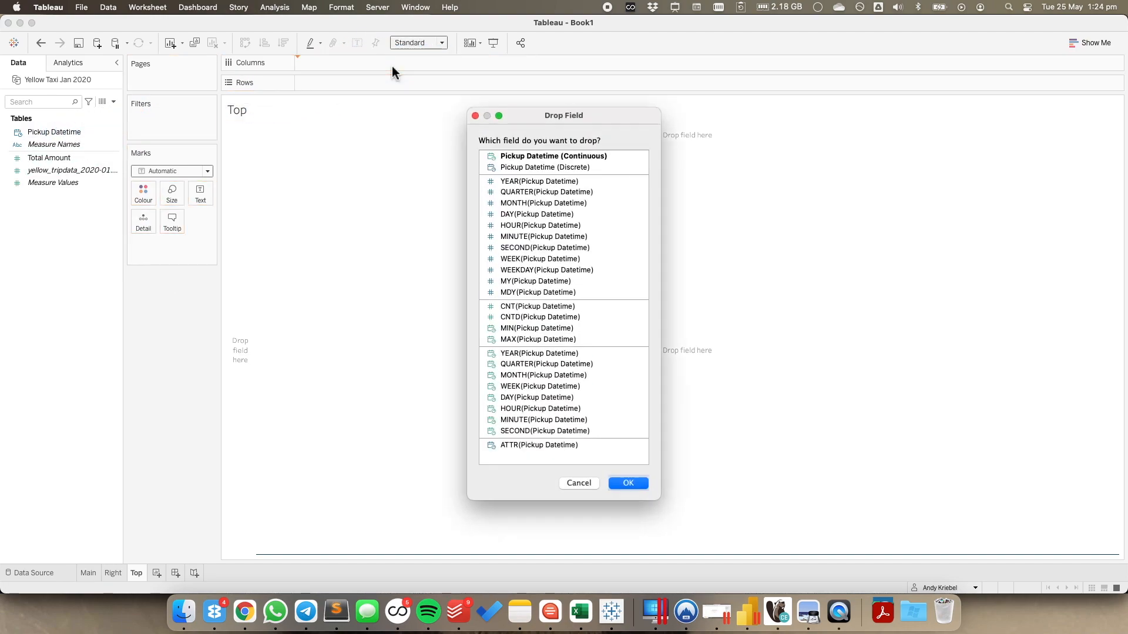
pyautogui.click(521, 270)
pyautogui.click(617, 481)
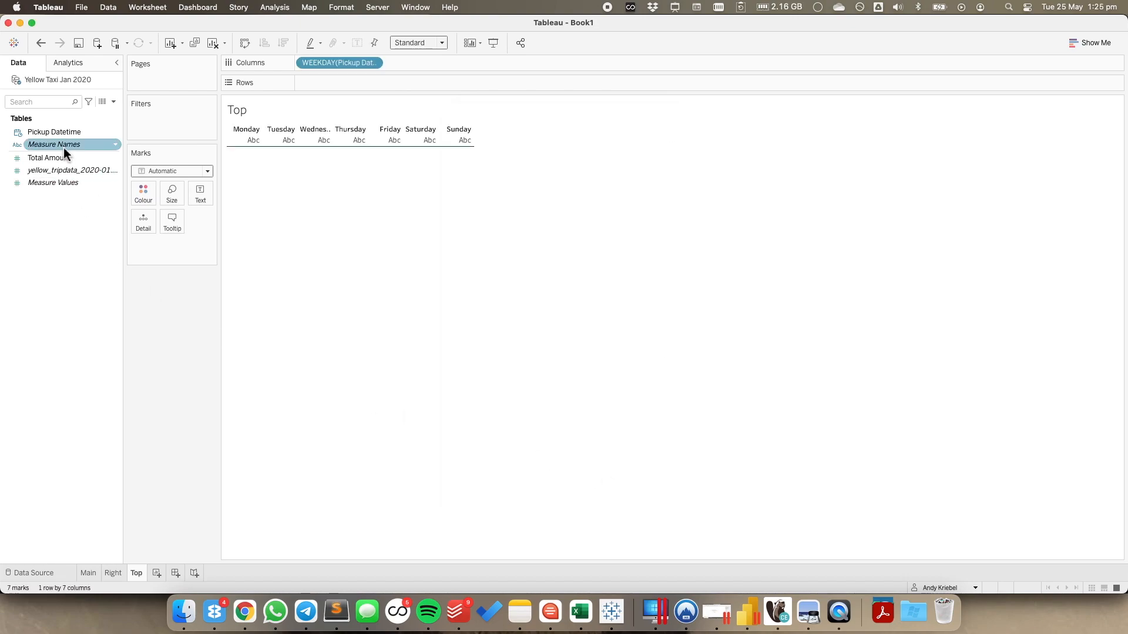
# Plot the yellow_tripdata_2020-01.csv count per weekday as vertical bars and colour the bars by the same count
pyautogui.click(62, 170)
pyautogui.moveTo(62, 171); pyautogui.dragTo(344, 81)
pyautogui.click(172, 171)
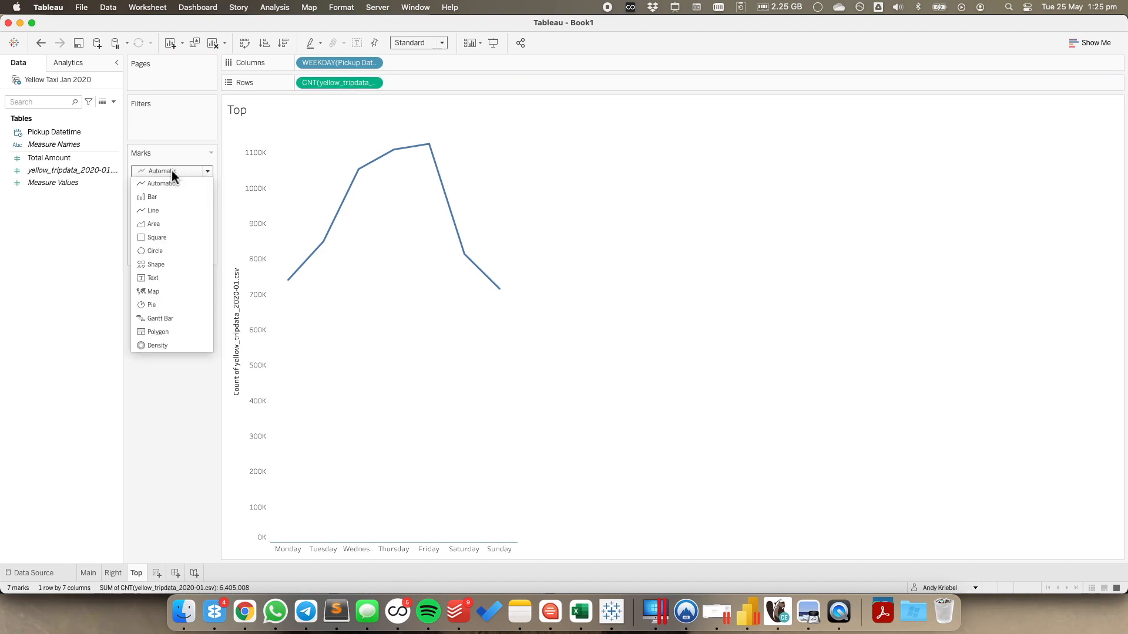
pyautogui.click(165, 196)
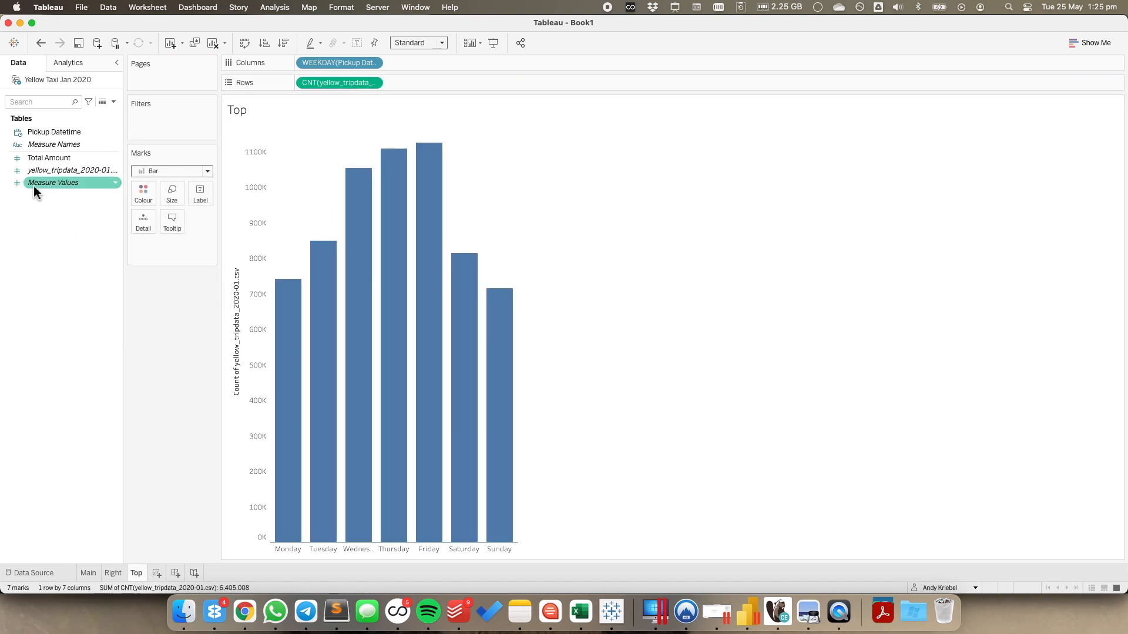
pyautogui.moveTo(42, 176); pyautogui.dragTo(143, 194)
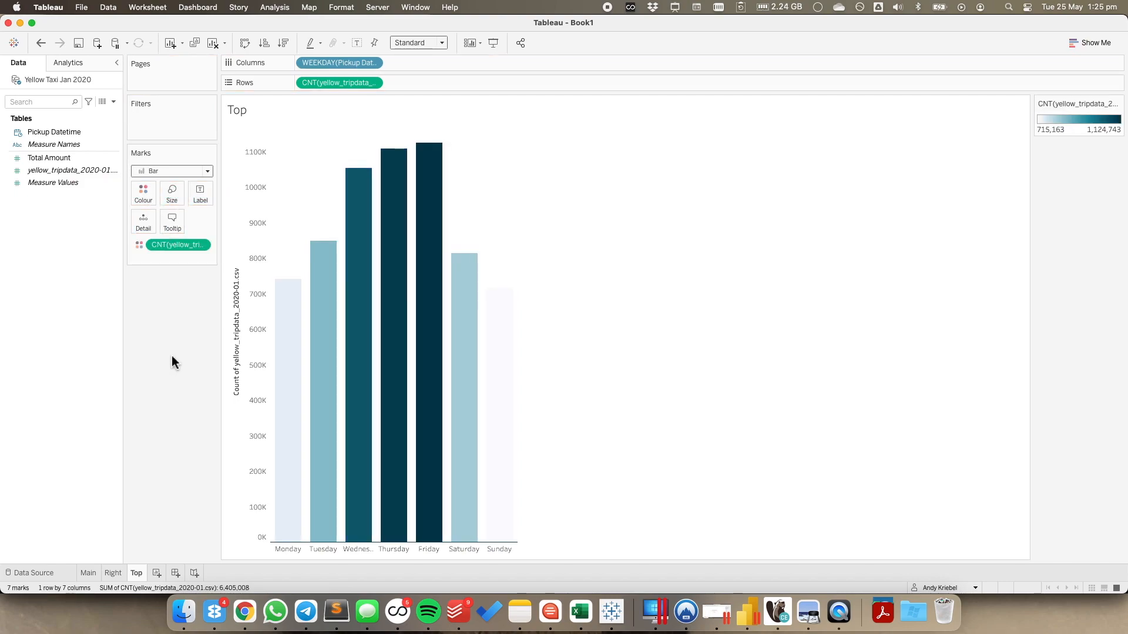
# Give the weekday bars on the Top sheet a dark navy border
pyautogui.click(150, 192)
pyautogui.click(203, 293)
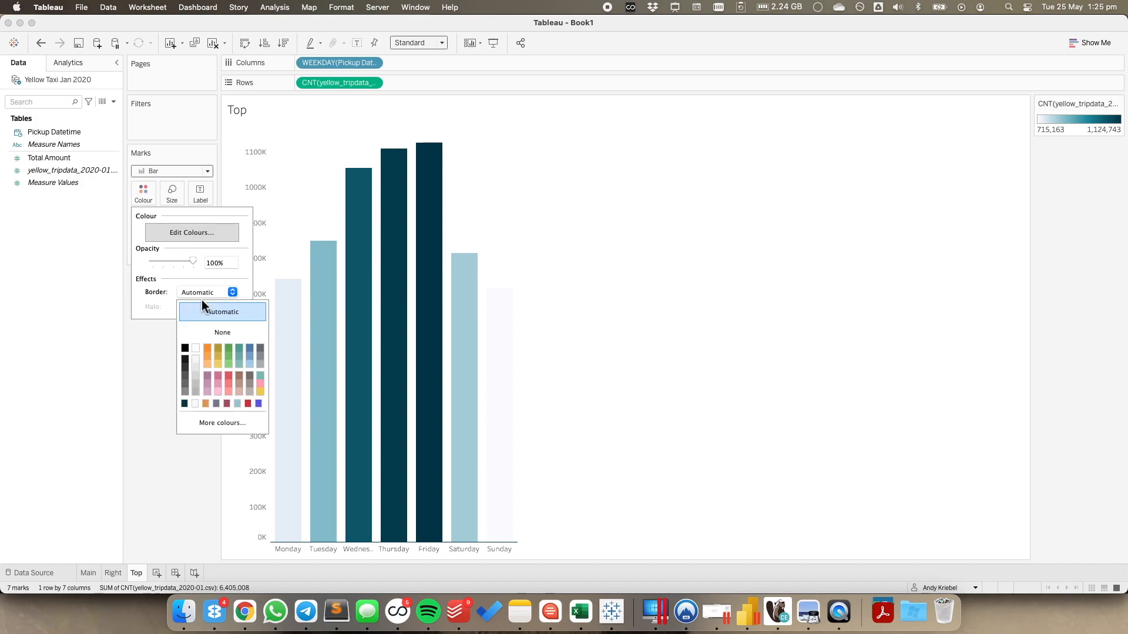
pyautogui.click(184, 403)
pyautogui.click(151, 397)
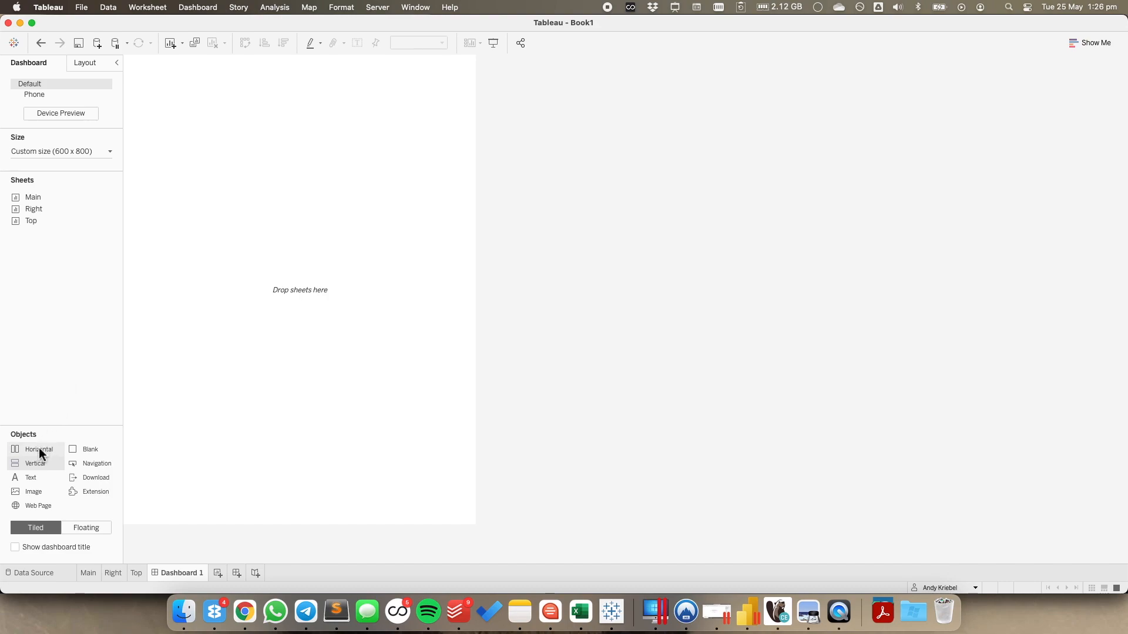
# Add a floating vertical container to the dashboard and position it at x 0, y 0
pyautogui.moveTo(37, 464); pyautogui.dragTo(237, 134)
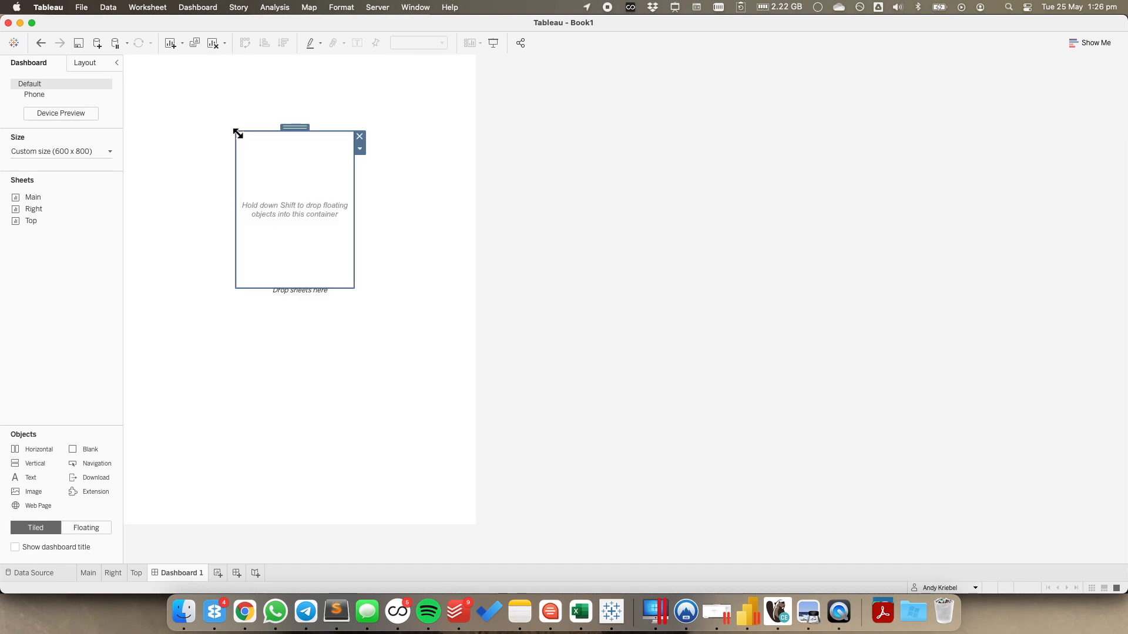
pyautogui.click(87, 63)
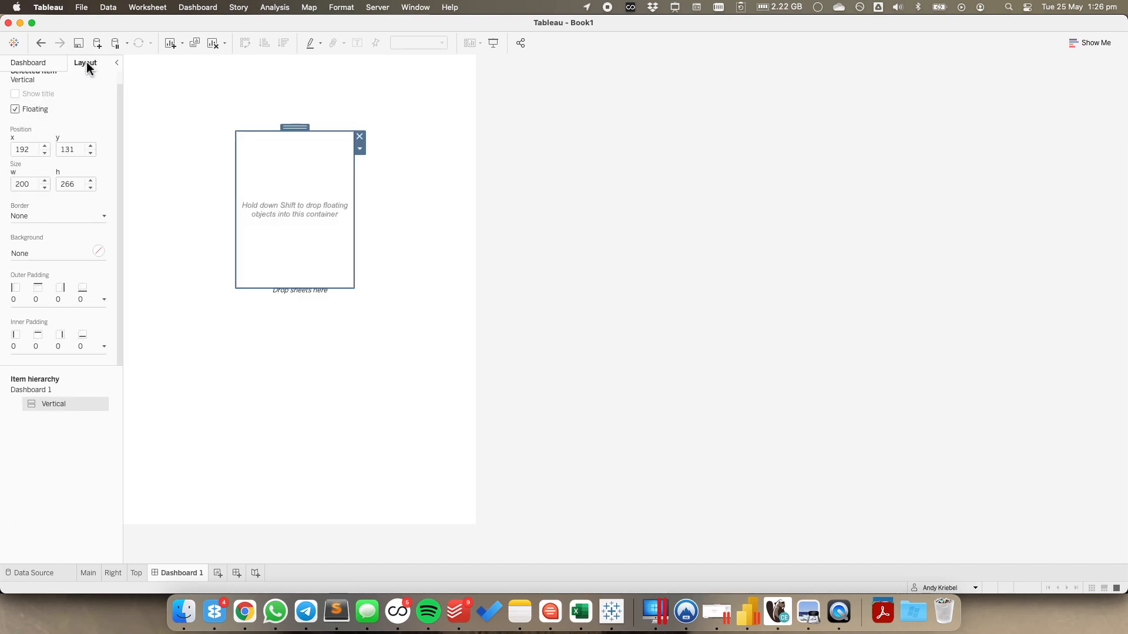
pyautogui.moveTo(33, 151); pyautogui.dragTo(8, 151)
pyautogui.write('0')
pyautogui.press('Tab')
pyautogui.write('0')
# Size the vertical container to 600 wide by 800 high and give it equal inner padding on all sides
pyautogui.press('Tab')
pyautogui.press('Tab')
pyautogui.write('0')
pyautogui.hotkey('shift', 'Tab')
pyautogui.write('8')
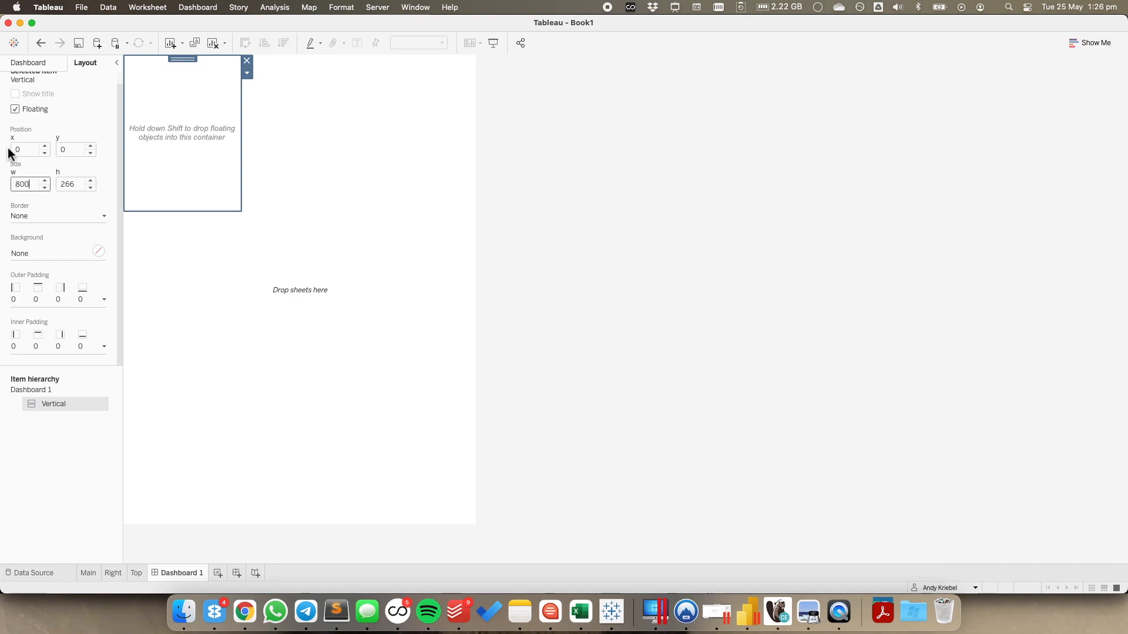
pyautogui.write('600')
pyautogui.press('Tab')
pyautogui.write('800')
pyautogui.press('Return')
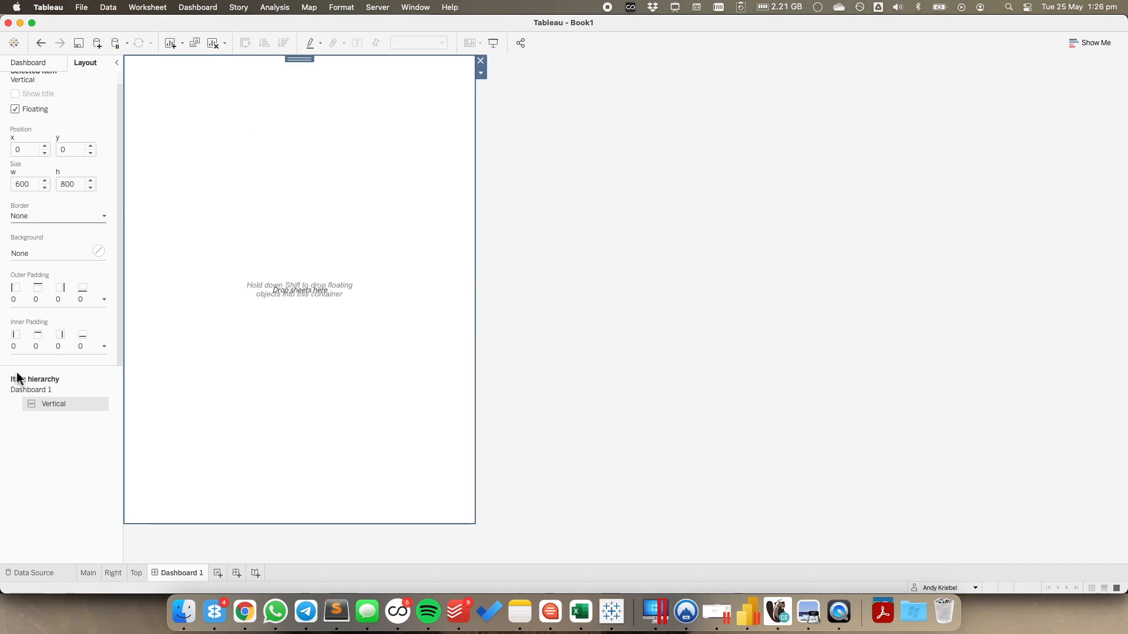
pyautogui.click(47, 347)
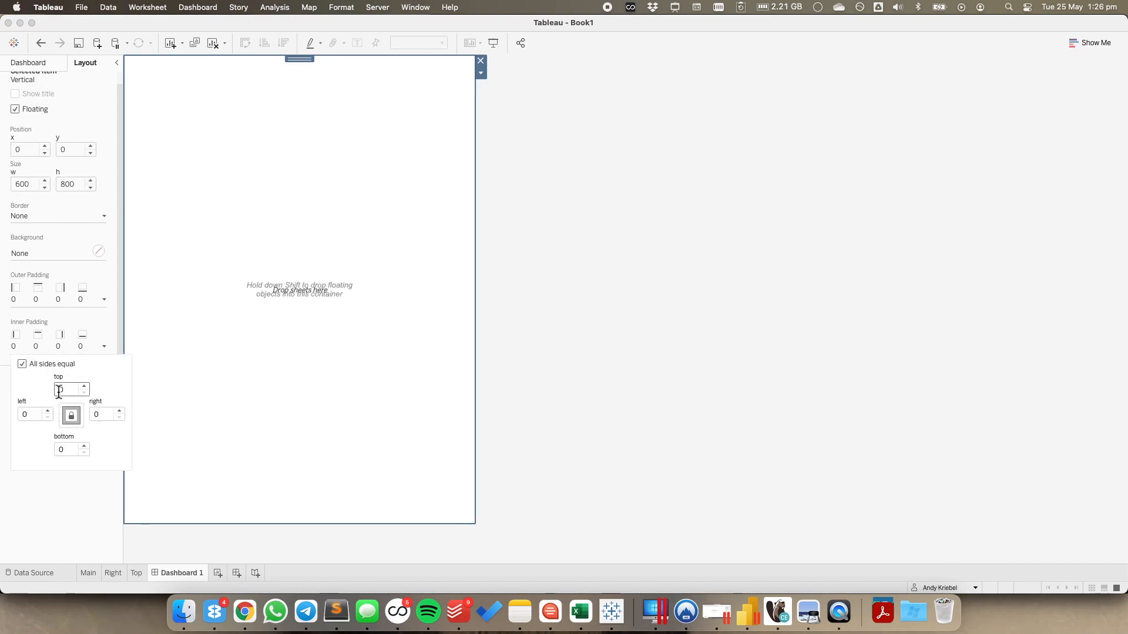
pyautogui.click(674, 329)
# Add a text object to the vertical container reading "WHEN DO NEW YORKERS TAKE TAXI RIDES?"
pyautogui.click(33, 61)
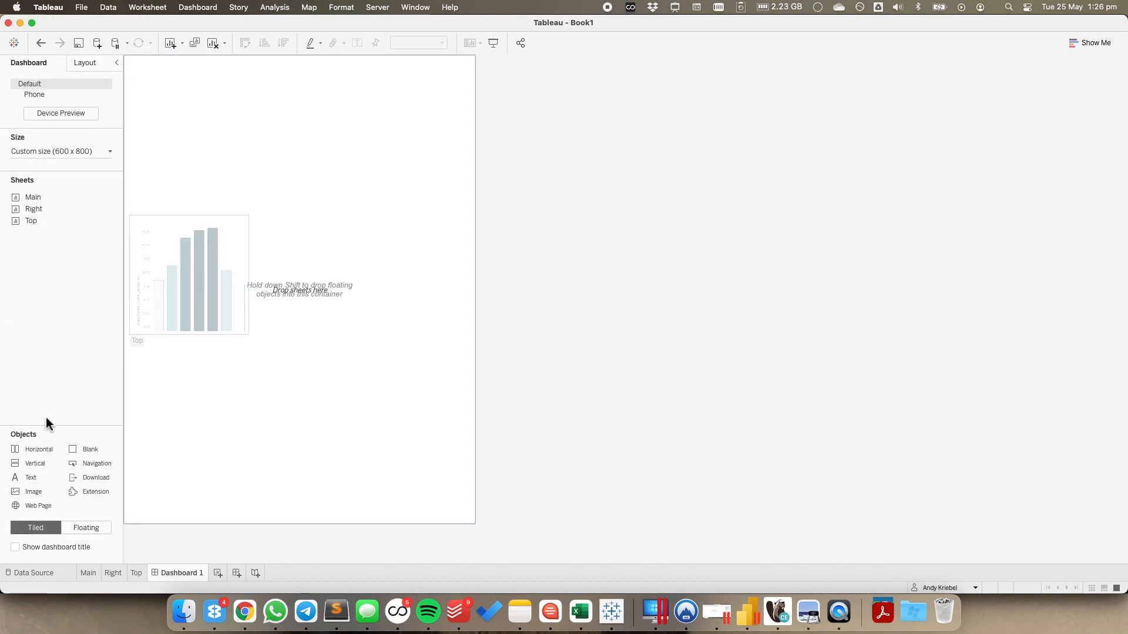
pyautogui.moveTo(34, 481); pyautogui.dragTo(251, 178)
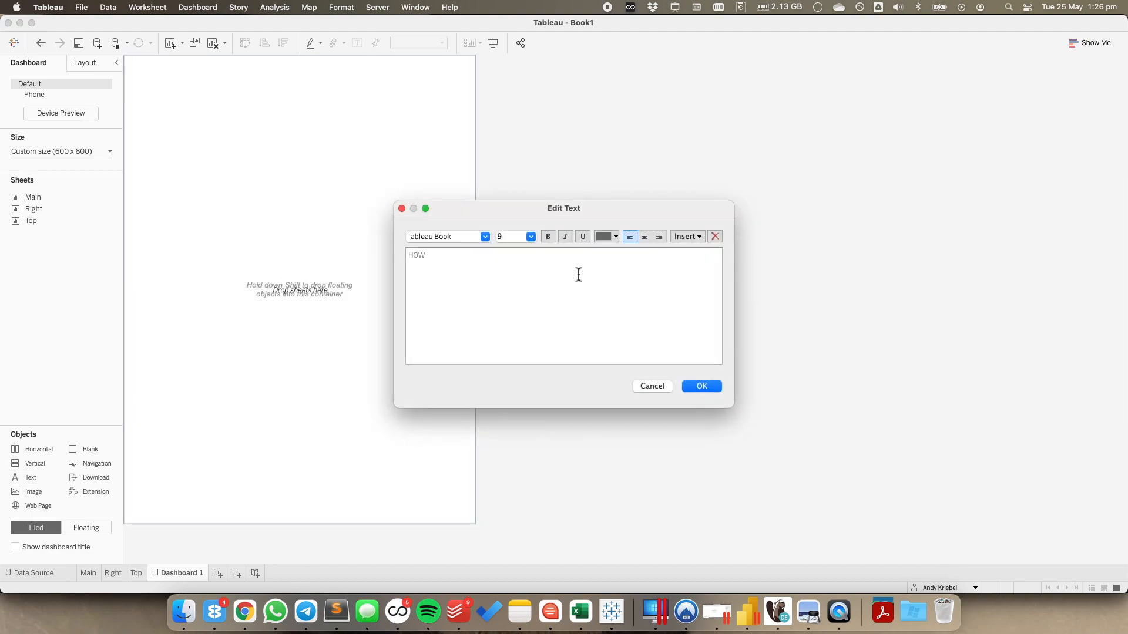
pyautogui.press('BackSpace')
pyautogui.press('BackSpace')
pyautogui.press('BackSpace')
pyautogui.press('BackSpace')
pyautogui.write('WHEN DO NEW YORKERS TAKE TAXI RIDES?')
# Format the dashboard title text as centred, in a darker colour and at font size 18
pyautogui.click(643, 236)
pyautogui.press('super+a')
pyautogui.click(615, 236)
pyautogui.click(604, 271)
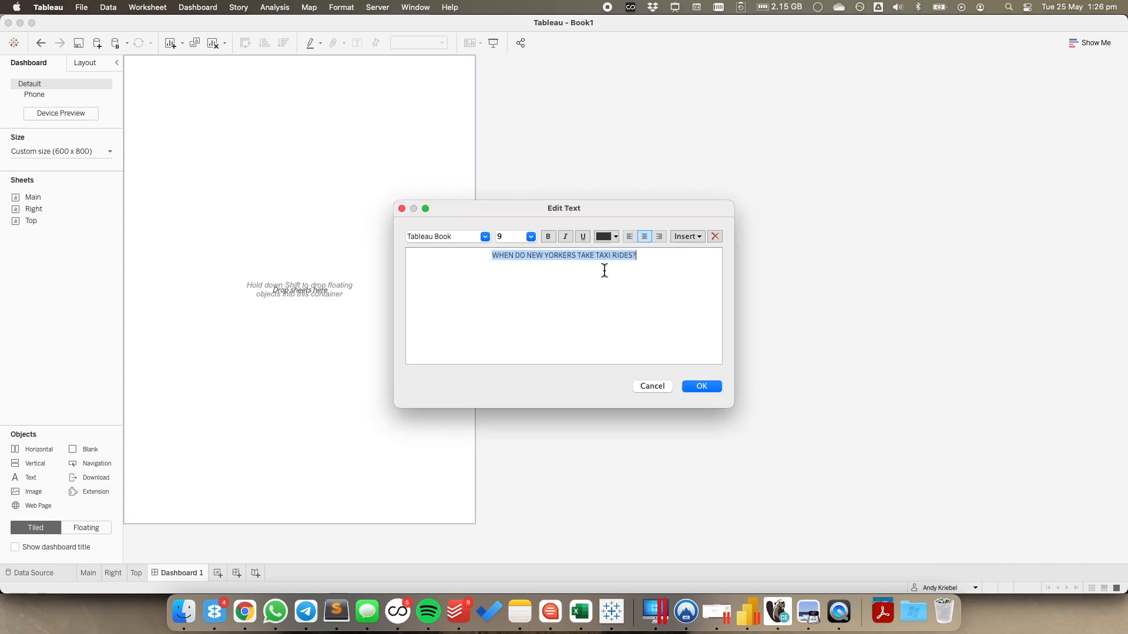
pyautogui.click(531, 236)
pyautogui.click(524, 317)
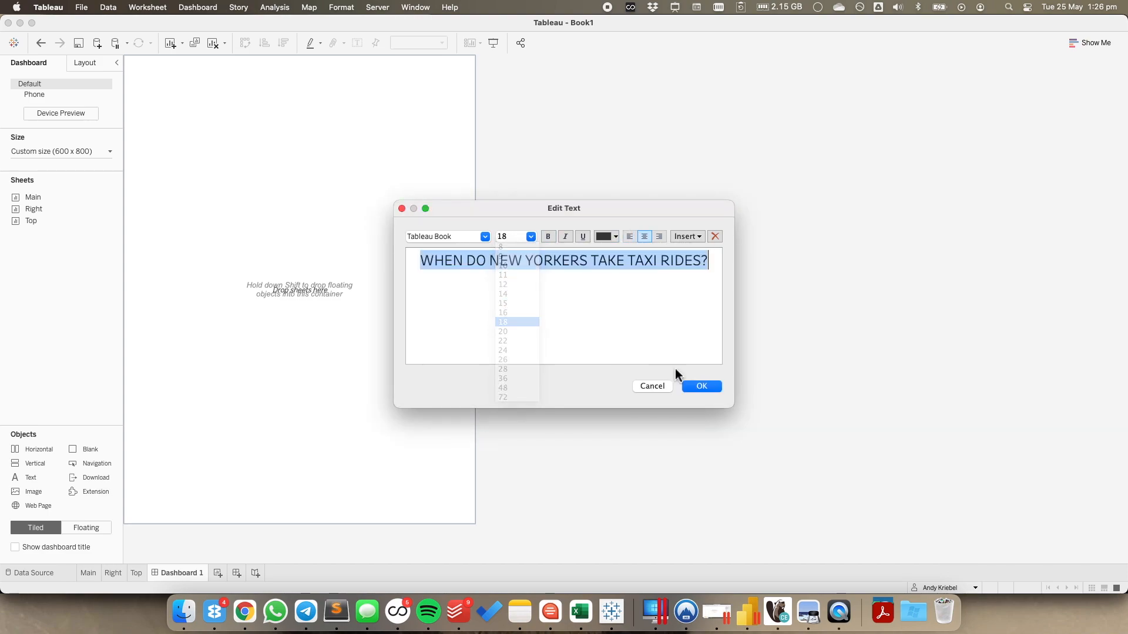
pyautogui.click(702, 386)
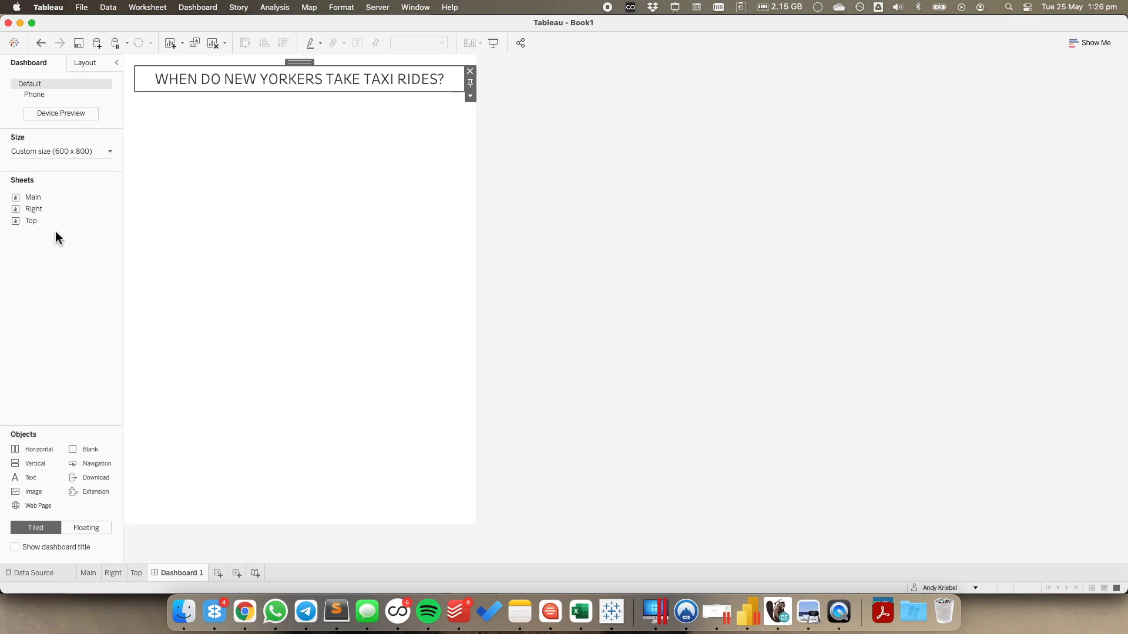
# Add a horizontal container below the dashboard title and a blank object beneath it at the bottom of the vertical container
pyautogui.moveTo(49, 195)
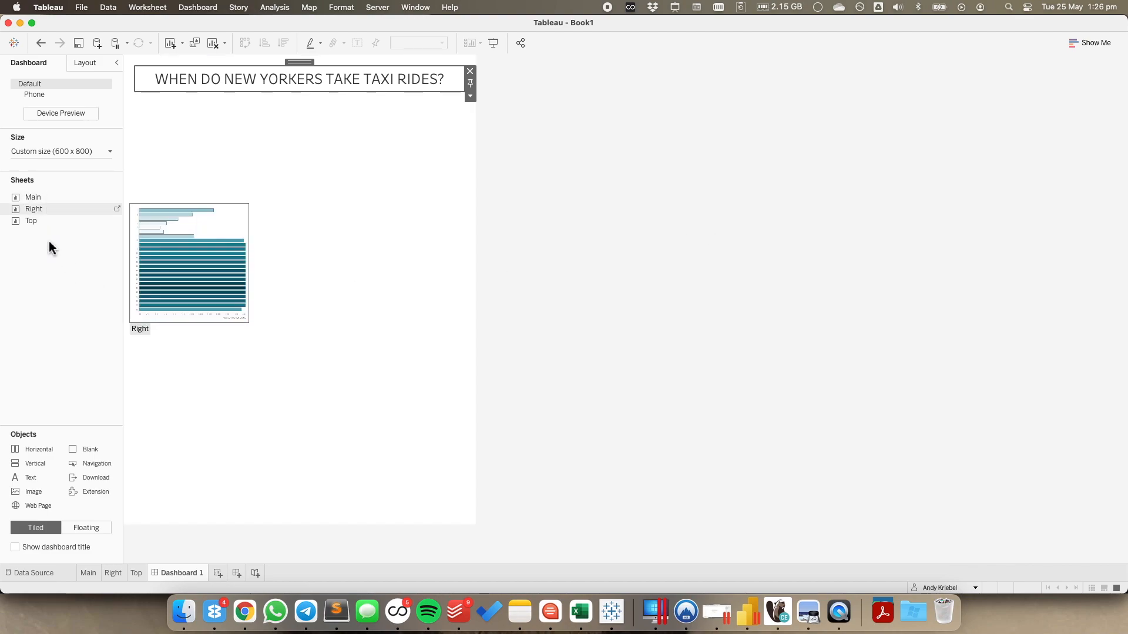
pyautogui.moveTo(39, 447); pyautogui.dragTo(189, 210)
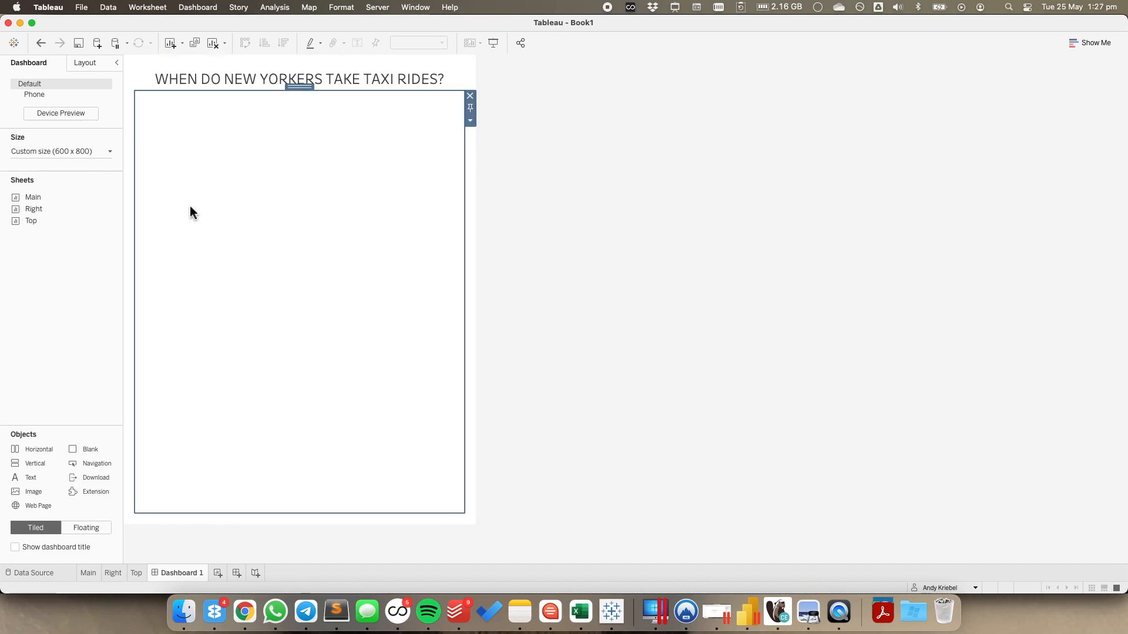
pyautogui.moveTo(116, 476); pyautogui.dragTo(220, 520)
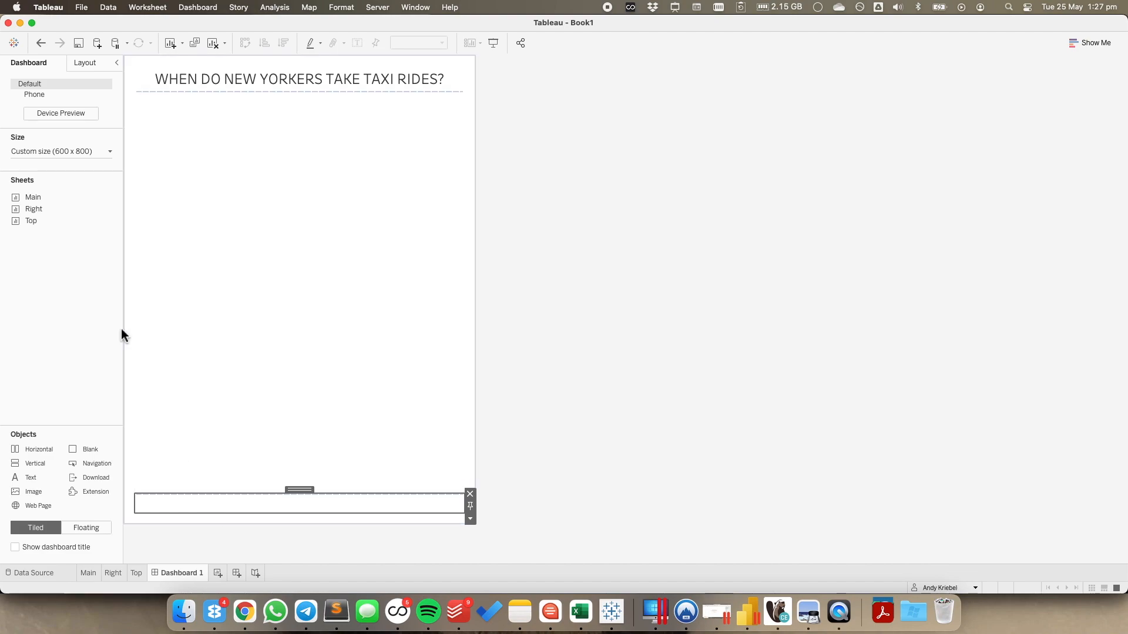
# Give the blank object at the bottom of the dashboard a light beige background
pyautogui.click(90, 67)
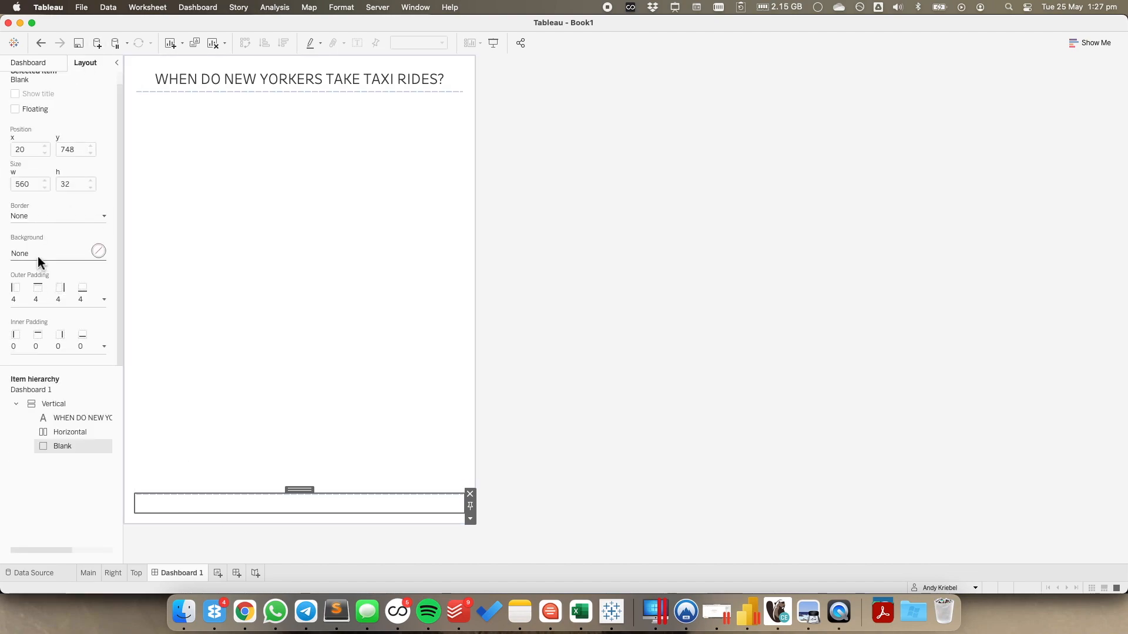
pyautogui.click(38, 257)
pyautogui.click(56, 294)
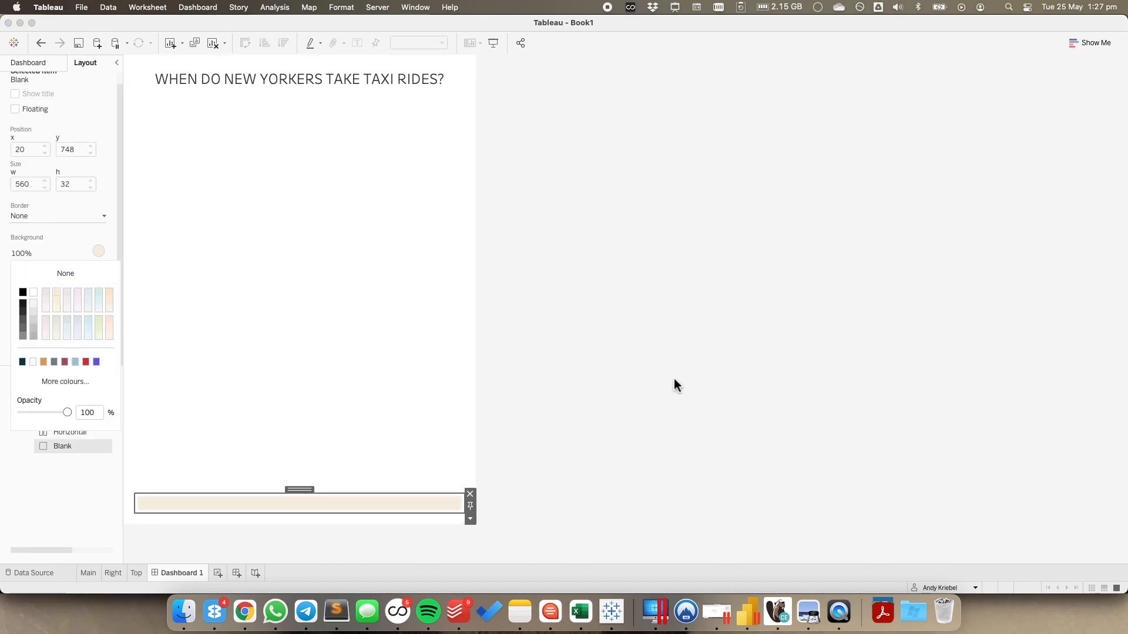
pyautogui.click(739, 386)
# Place the Top sheet in the horizontal container and add a blank object to the right of it
pyautogui.click(37, 63)
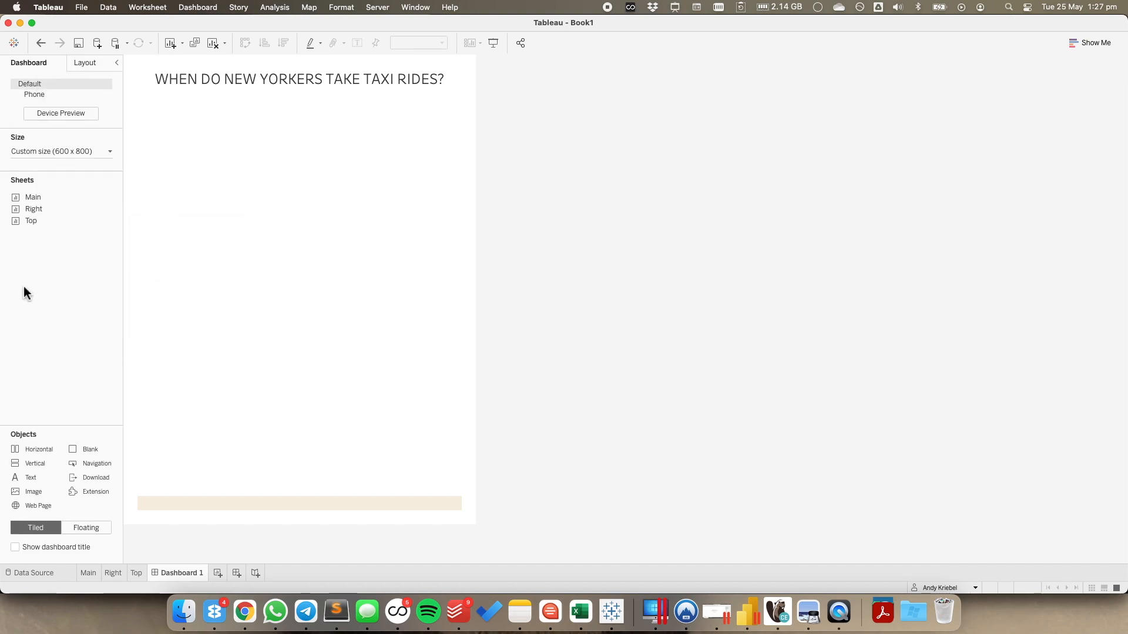
pyautogui.moveTo(34, 209); pyautogui.dragTo(84, 210)
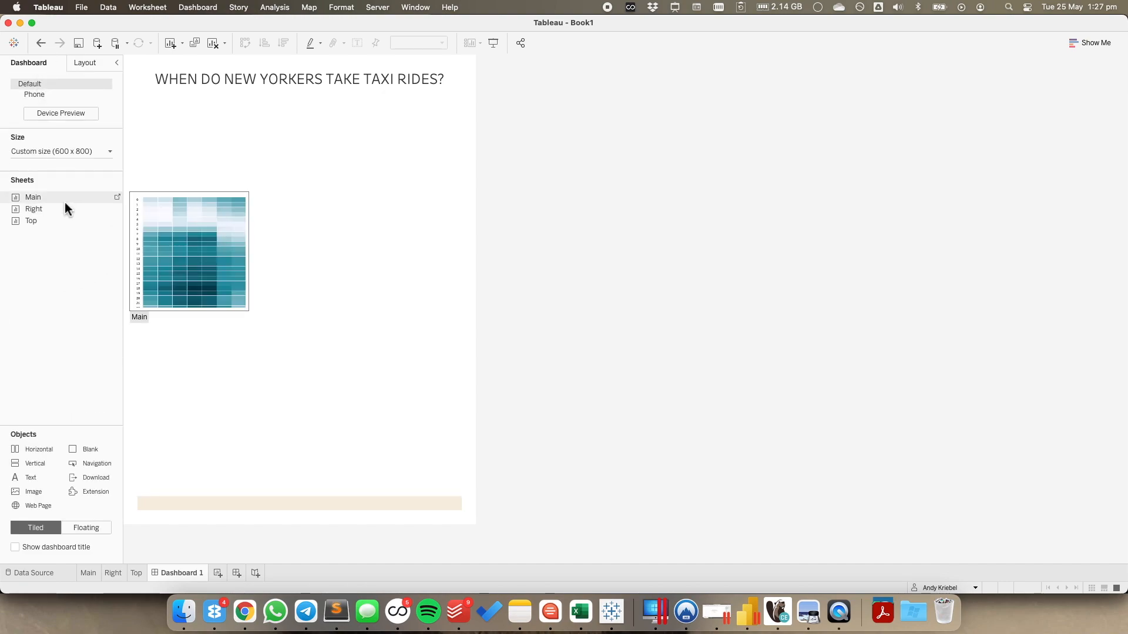
pyautogui.moveTo(40, 221); pyautogui.dragTo(177, 171)
pyautogui.moveTo(88, 452); pyautogui.dragTo(451, 234)
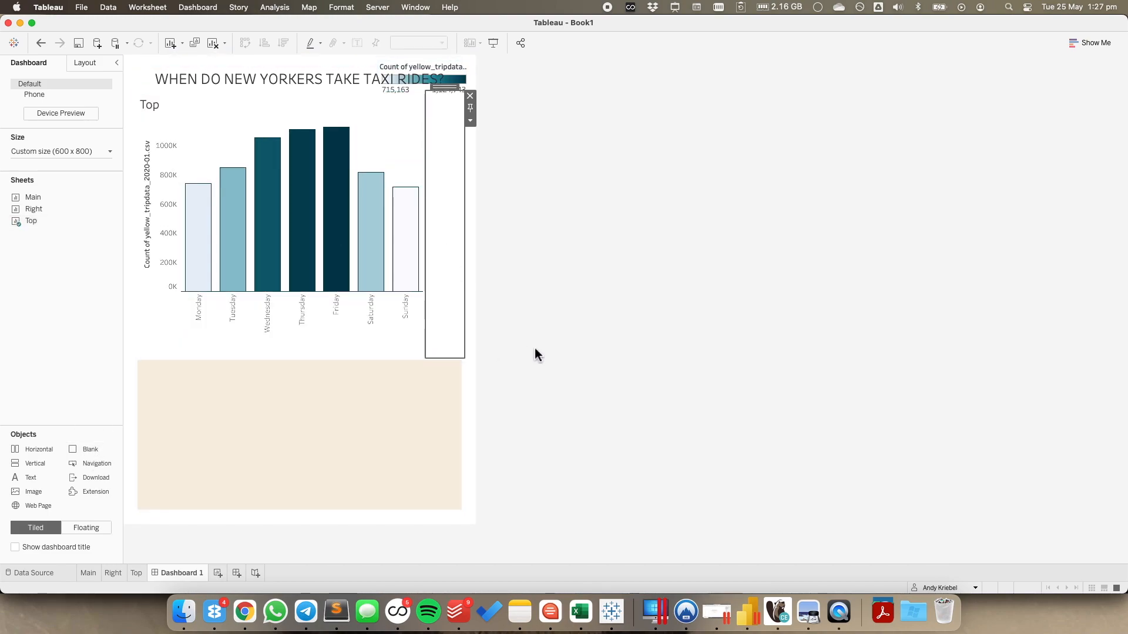
# Add a second horizontal container below the Top chart and place the Main and Right sheets side by side in it
pyautogui.click(201, 323)
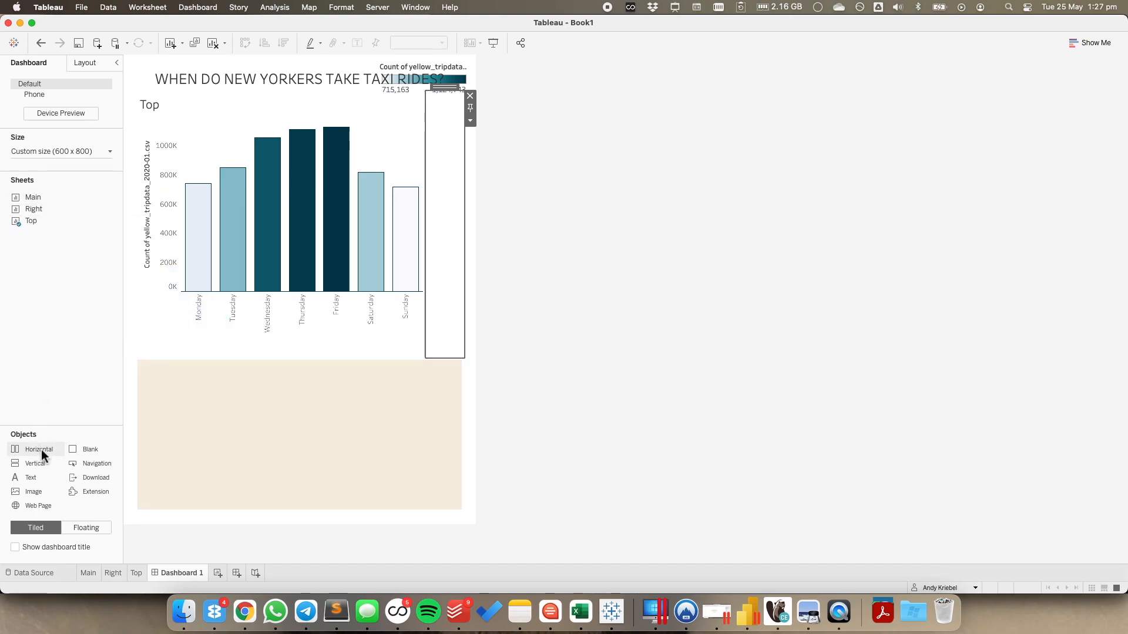
pyautogui.moveTo(33, 449); pyautogui.dragTo(241, 425)
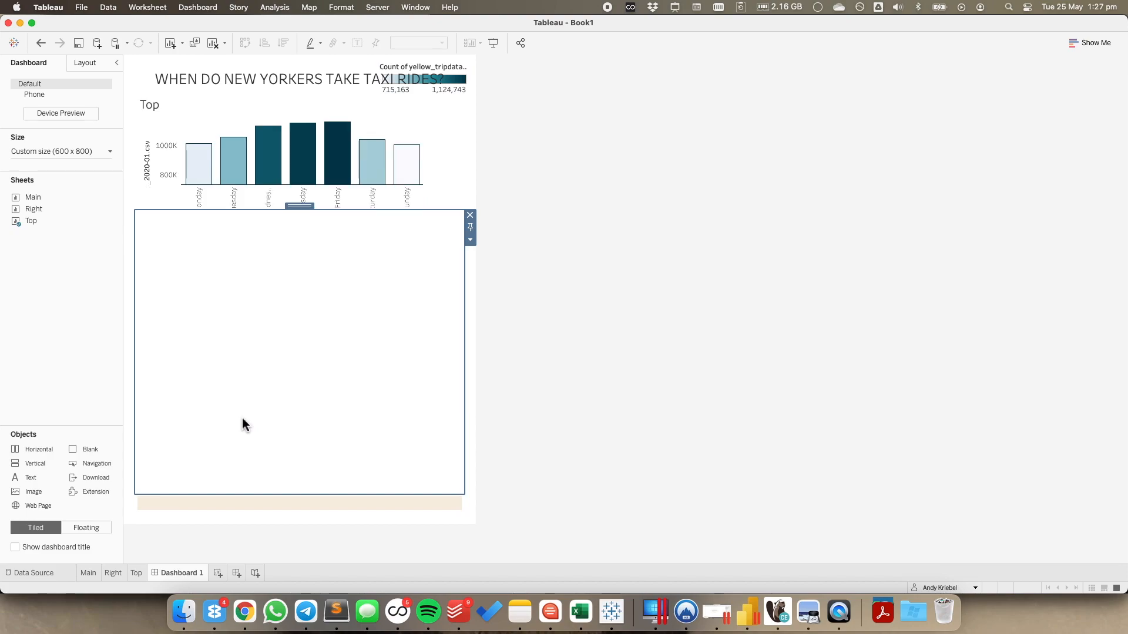
pyautogui.moveTo(36, 198)
pyautogui.moveTo(36, 202); pyautogui.dragTo(412, 325)
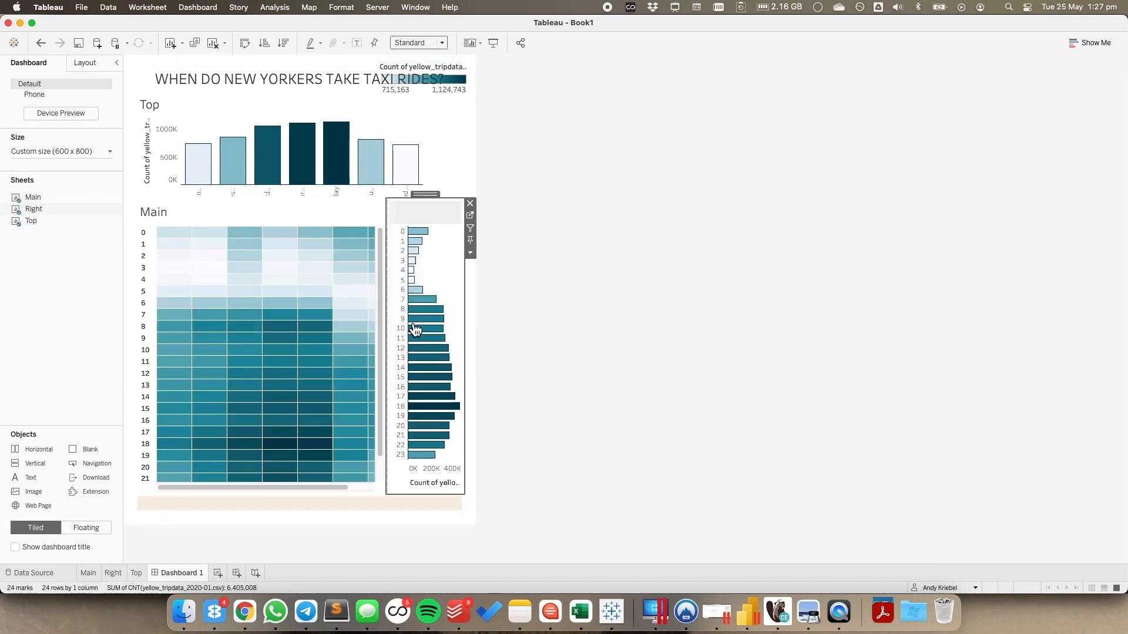
# Remove the beige blank object from the dashboard and set the Main, Right and Top sheets to fit Entire View
pyautogui.click(371, 505)
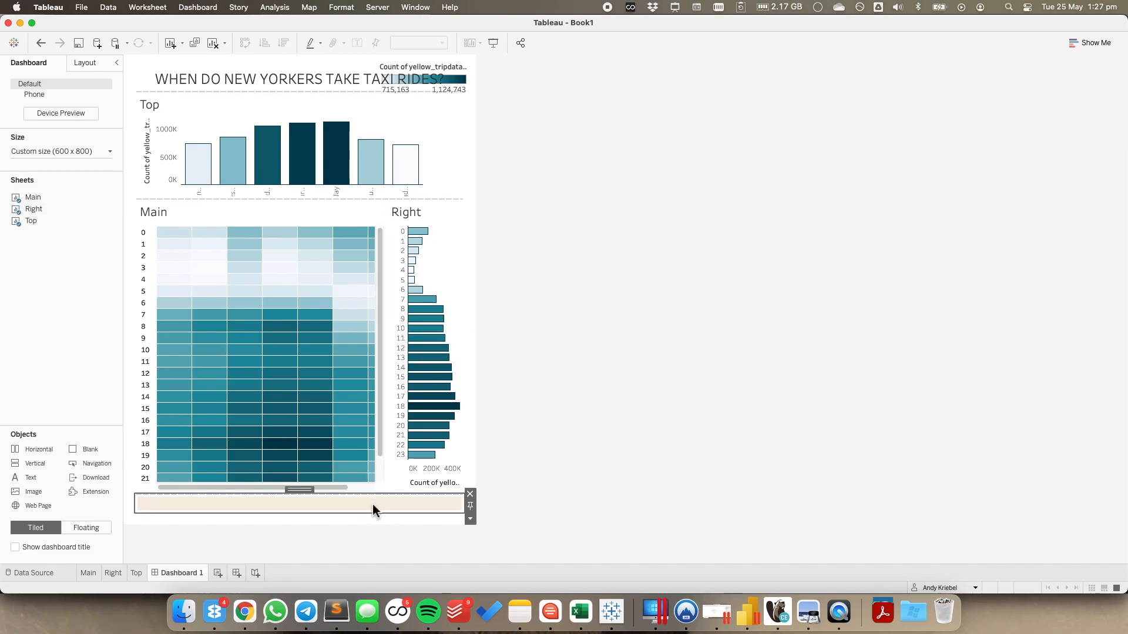
pyautogui.click(469, 494)
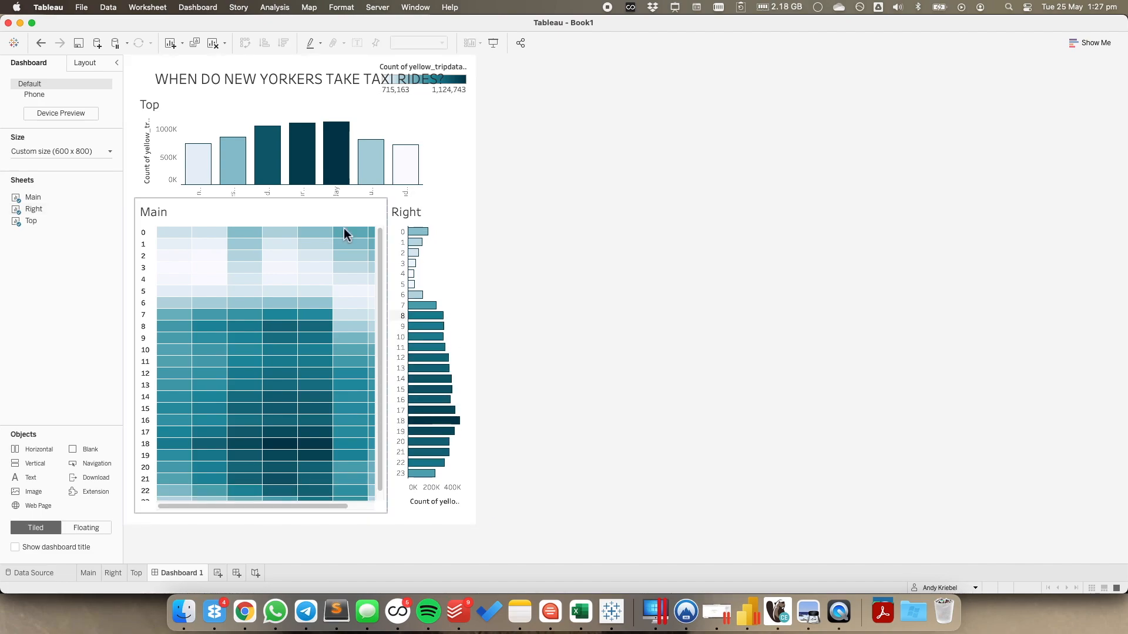
pyautogui.click(285, 218)
pyautogui.click(407, 44)
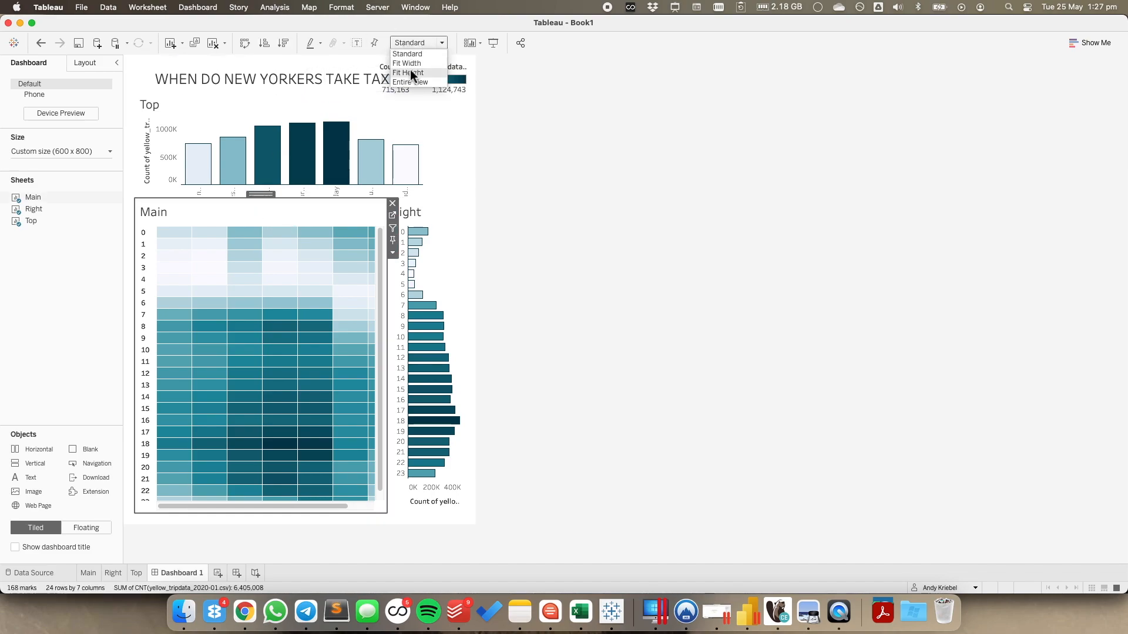
pyautogui.click(410, 83)
pyautogui.click(428, 213)
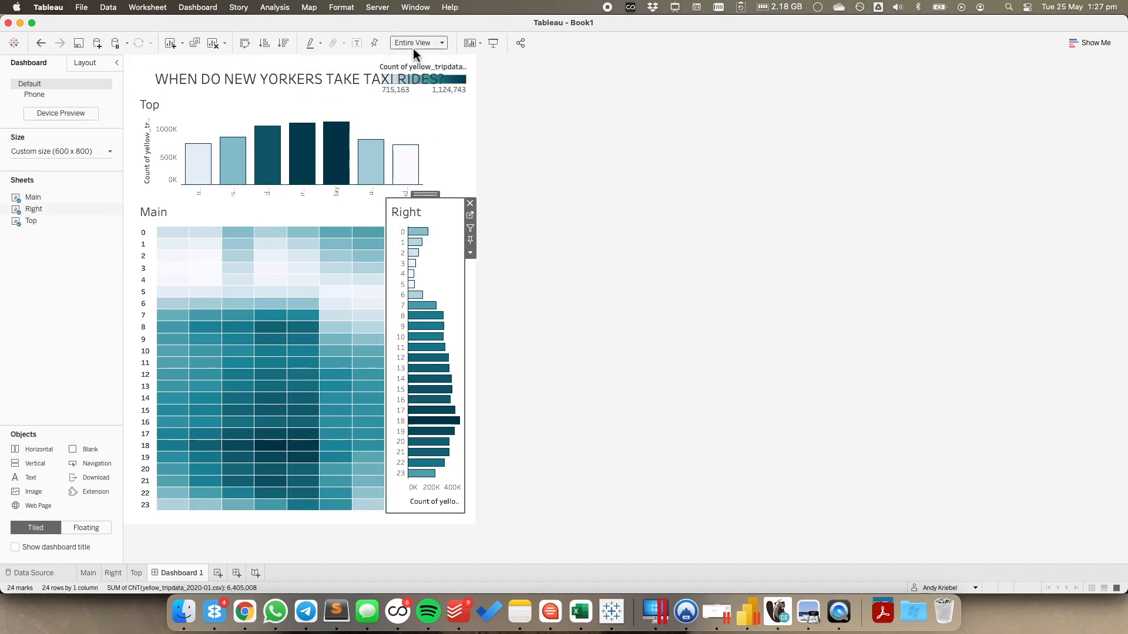
pyautogui.click(334, 100)
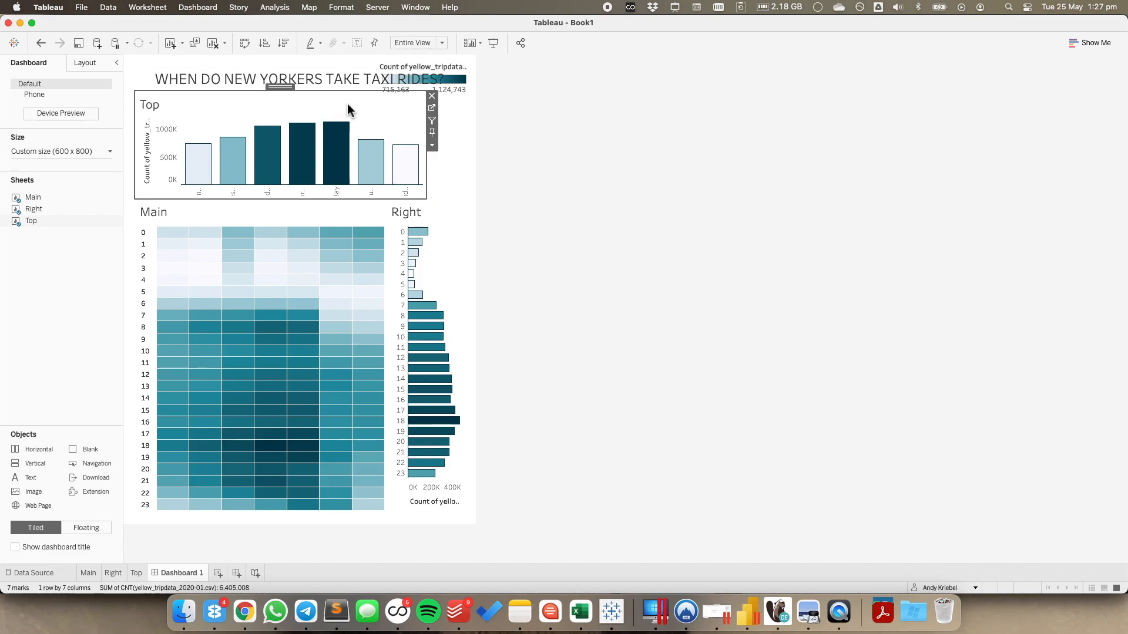
# Hide the titles of the Top, Main and Right sheets on the dashboard
pyautogui.rightClick(151, 108)
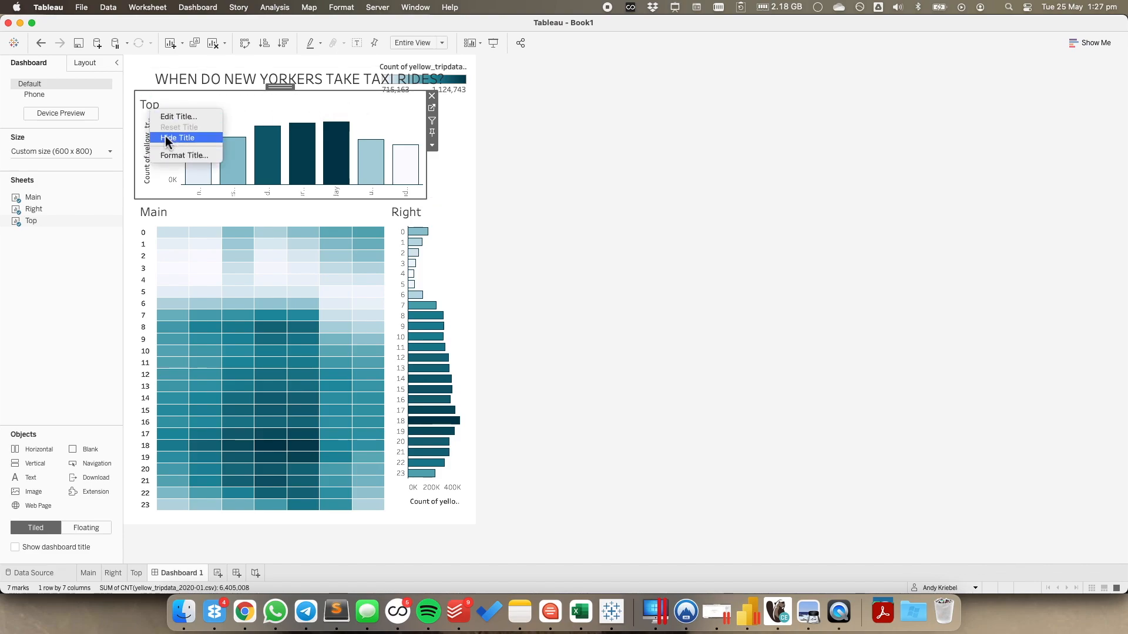
pyautogui.click(167, 138)
pyautogui.rightClick(156, 189)
pyautogui.click(171, 218)
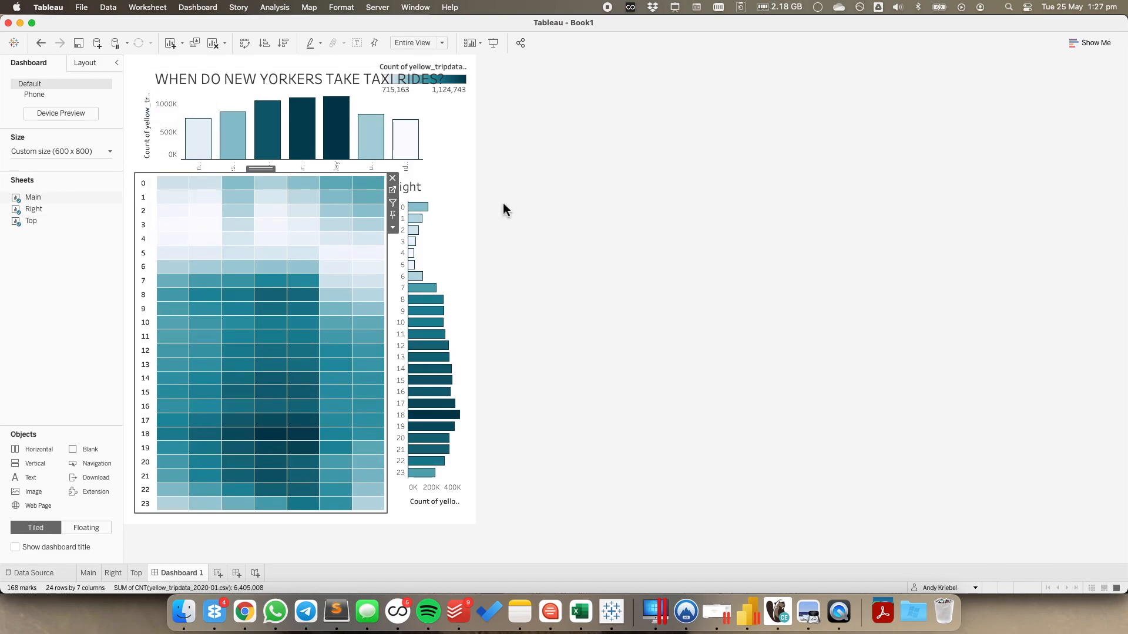
pyautogui.rightClick(428, 185)
pyautogui.click(437, 214)
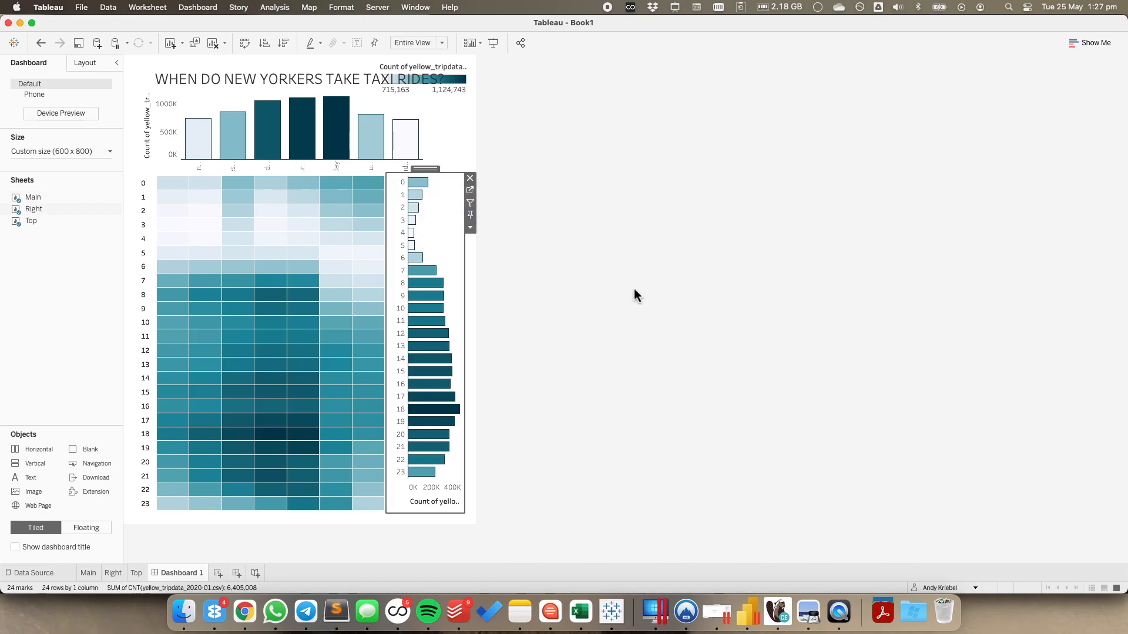
pyautogui.click(634, 293)
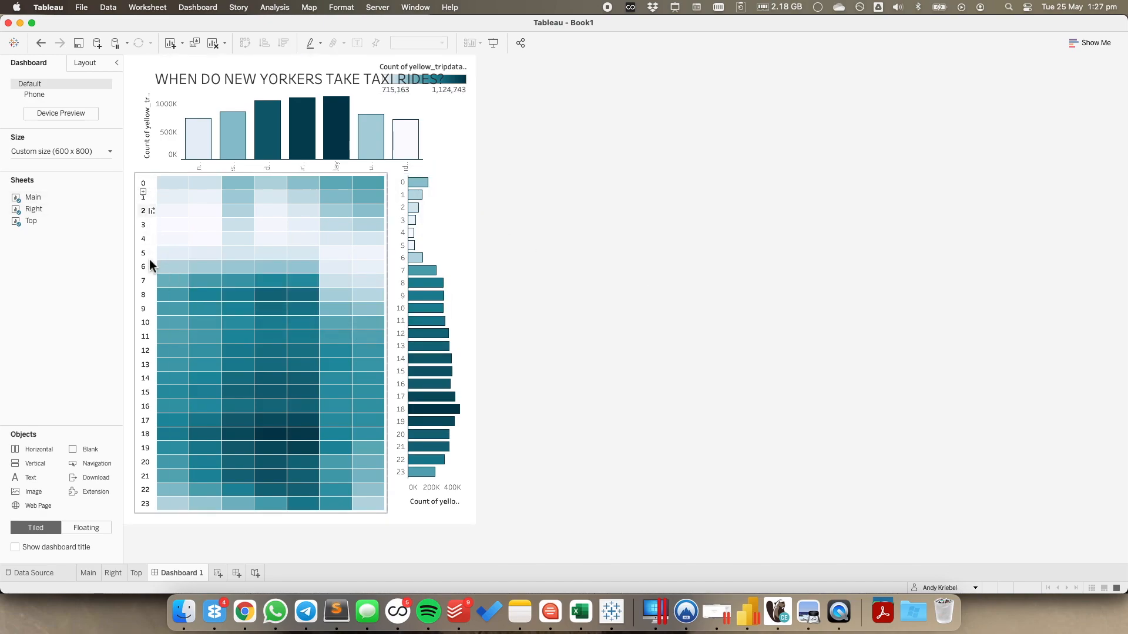
# Hide the count axis and the hour labels of the Right bar chart
pyautogui.rightClick(419, 498)
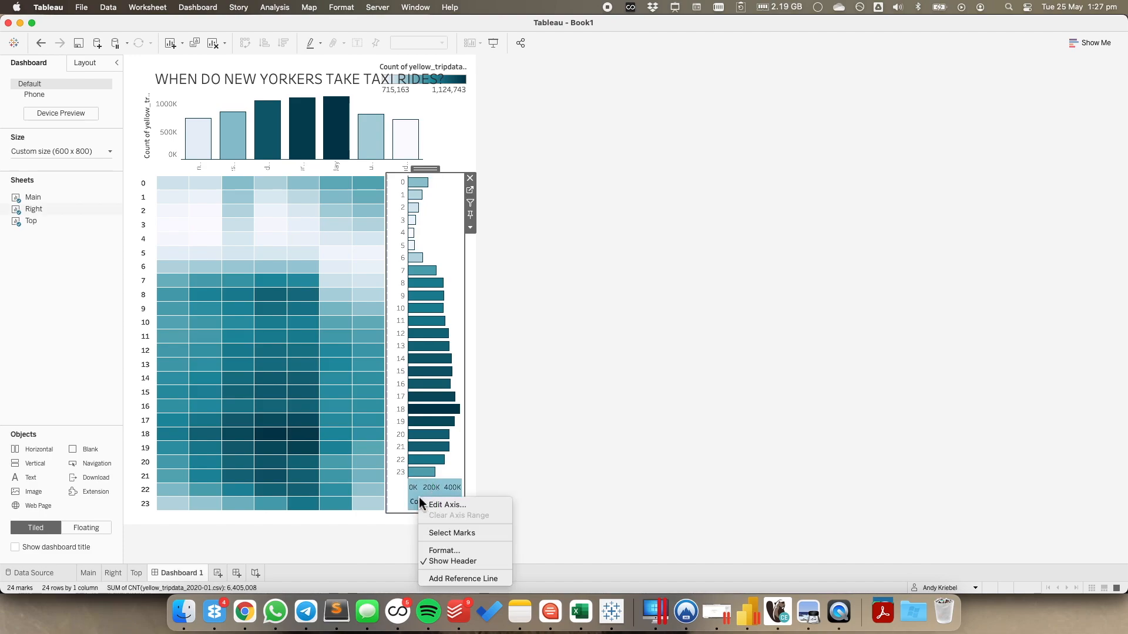
pyautogui.click(454, 561)
pyautogui.click(541, 397)
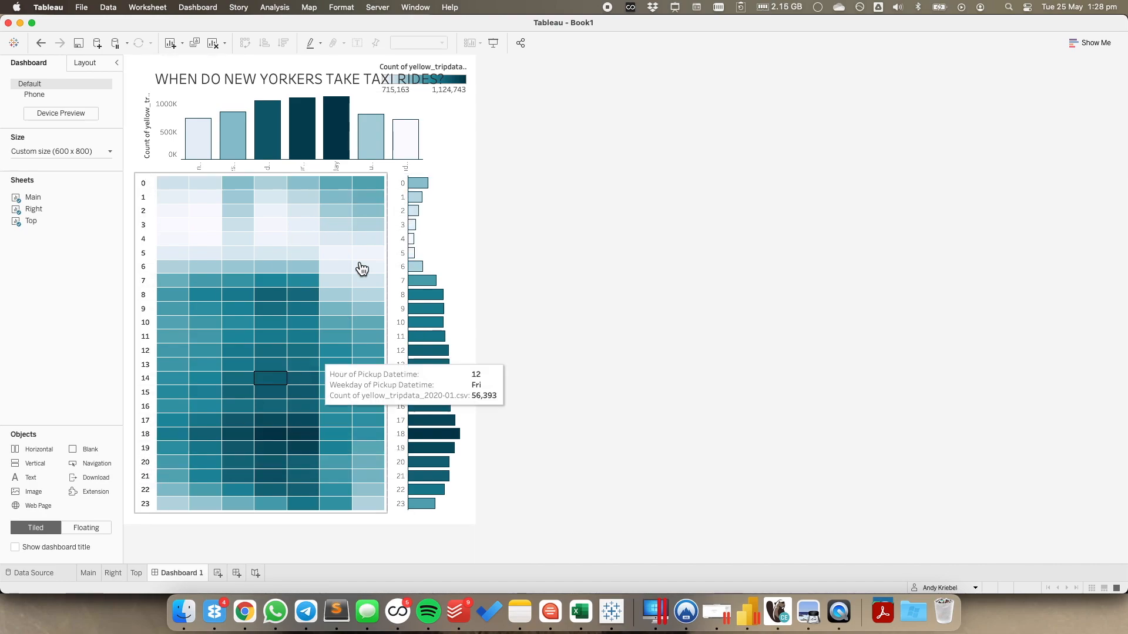
pyautogui.rightClick(397, 184)
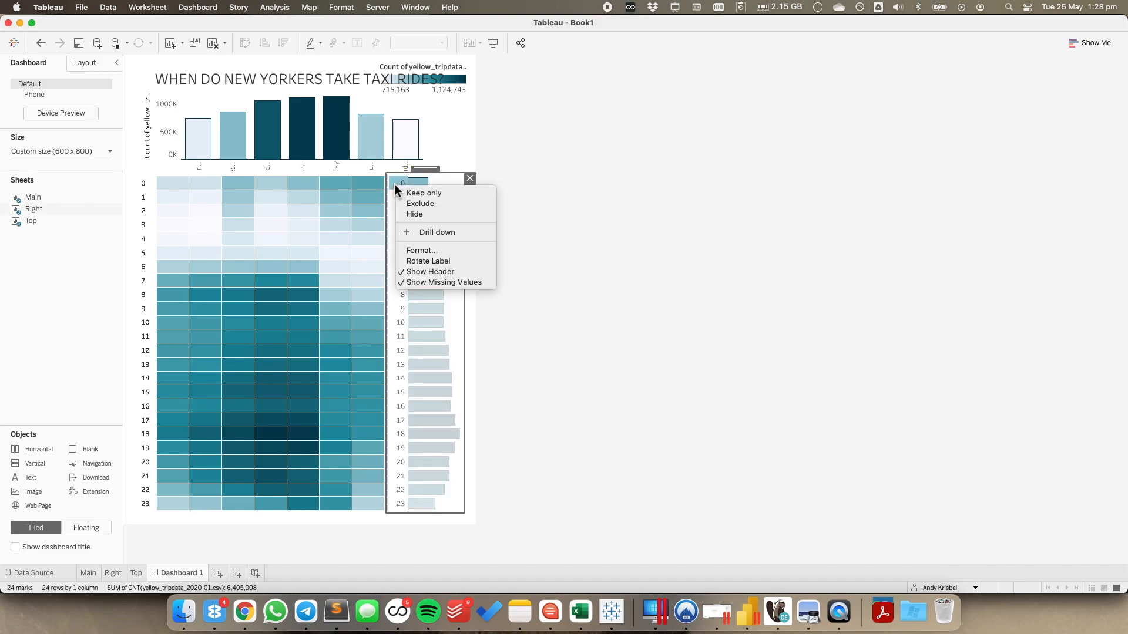
pyautogui.click(430, 272)
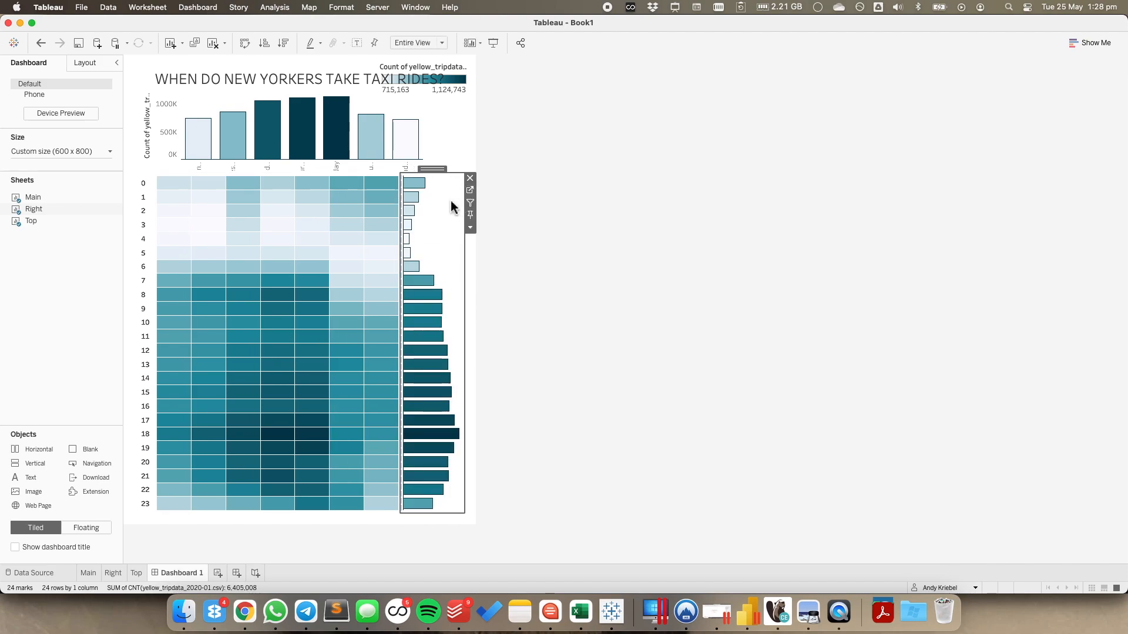
pyautogui.click(646, 295)
# Set the width of the Right bar chart to 150 pixels
pyautogui.click(448, 212)
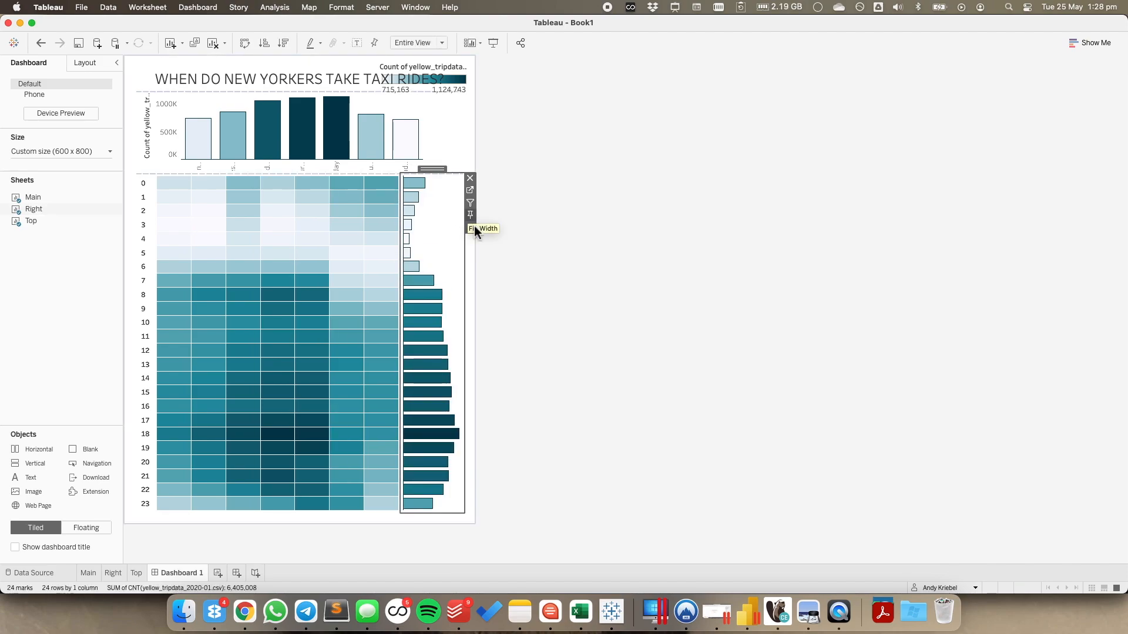
pyautogui.click(471, 229)
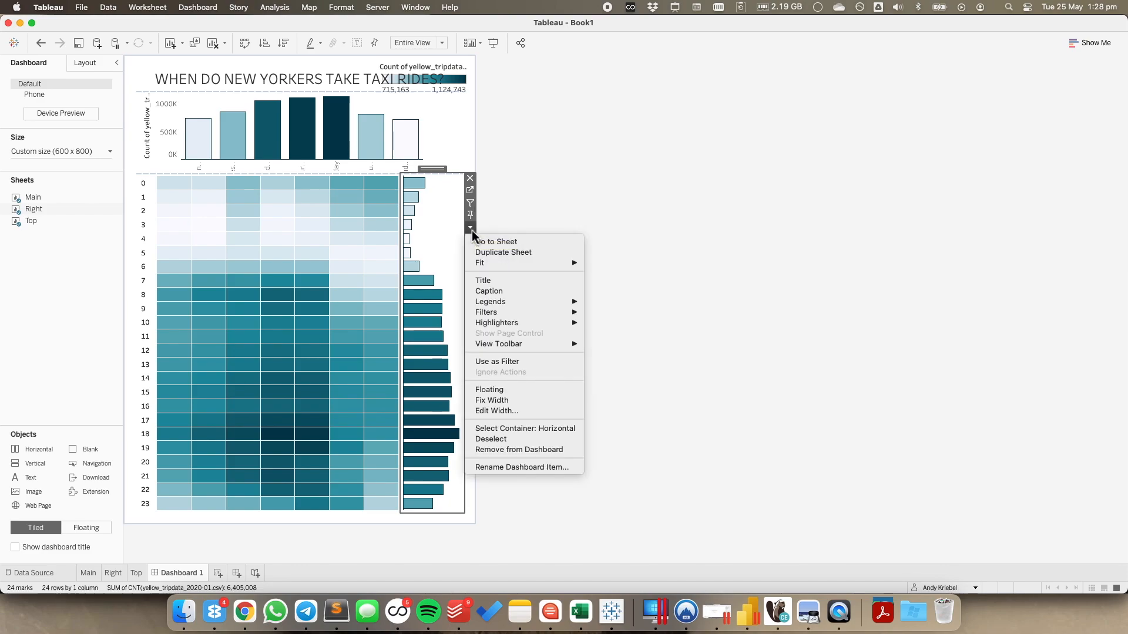
pyautogui.click(497, 411)
pyautogui.write('150')
pyautogui.press('Return')
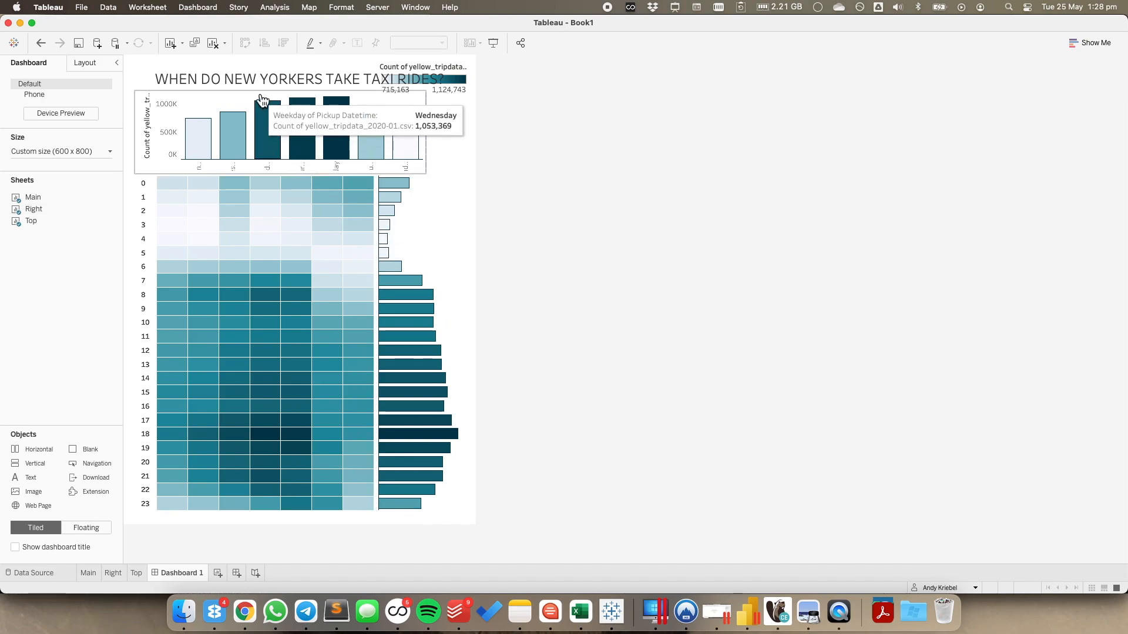
# Set the width of the blank object beside the Top chart to match the Right bar chart below it
pyautogui.click(226, 104)
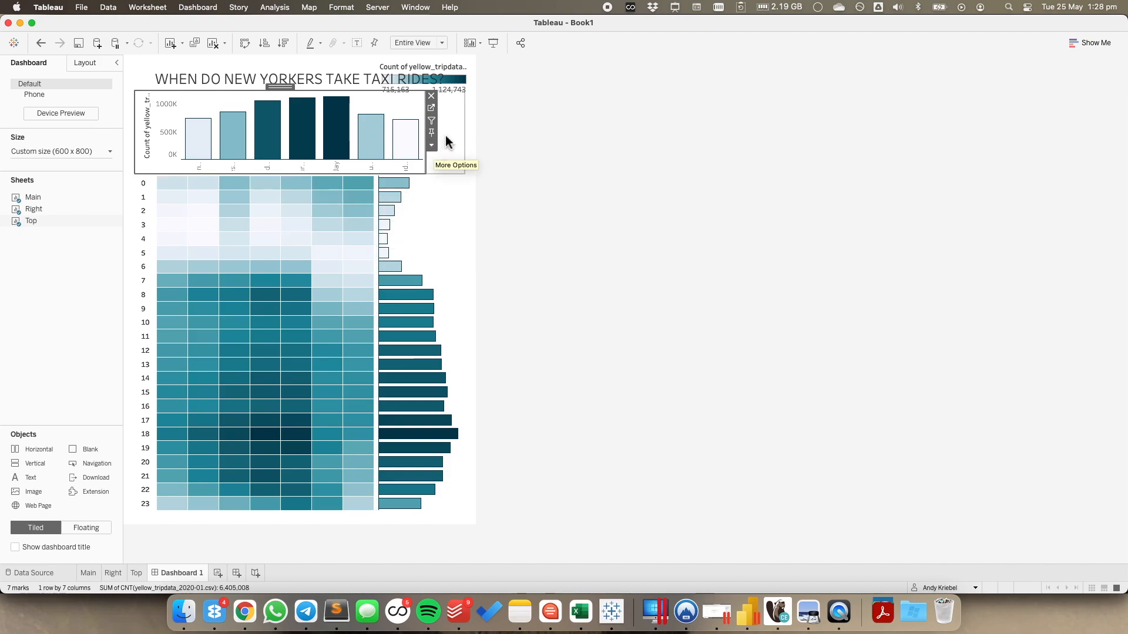
pyautogui.click(447, 141)
pyautogui.click(470, 121)
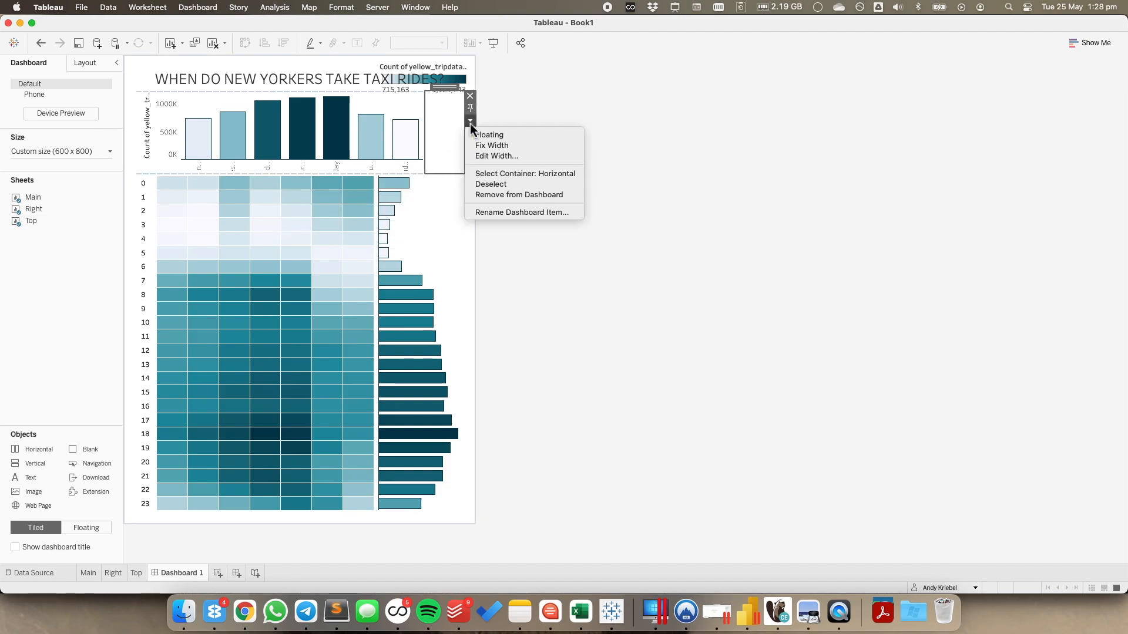
pyautogui.click(480, 156)
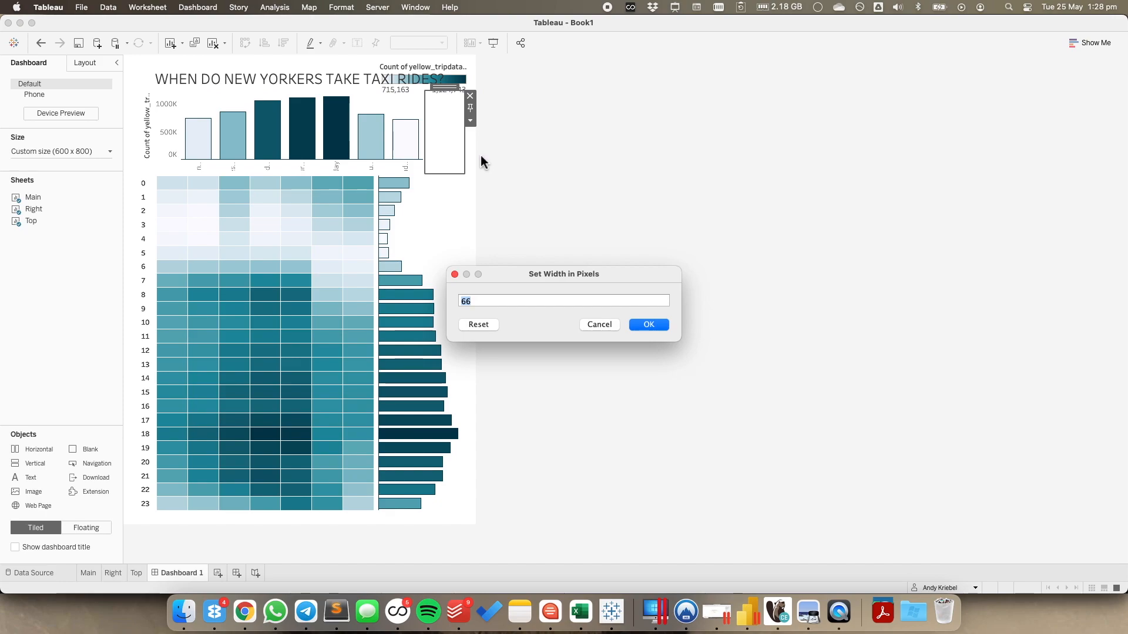
pyautogui.press('Return')
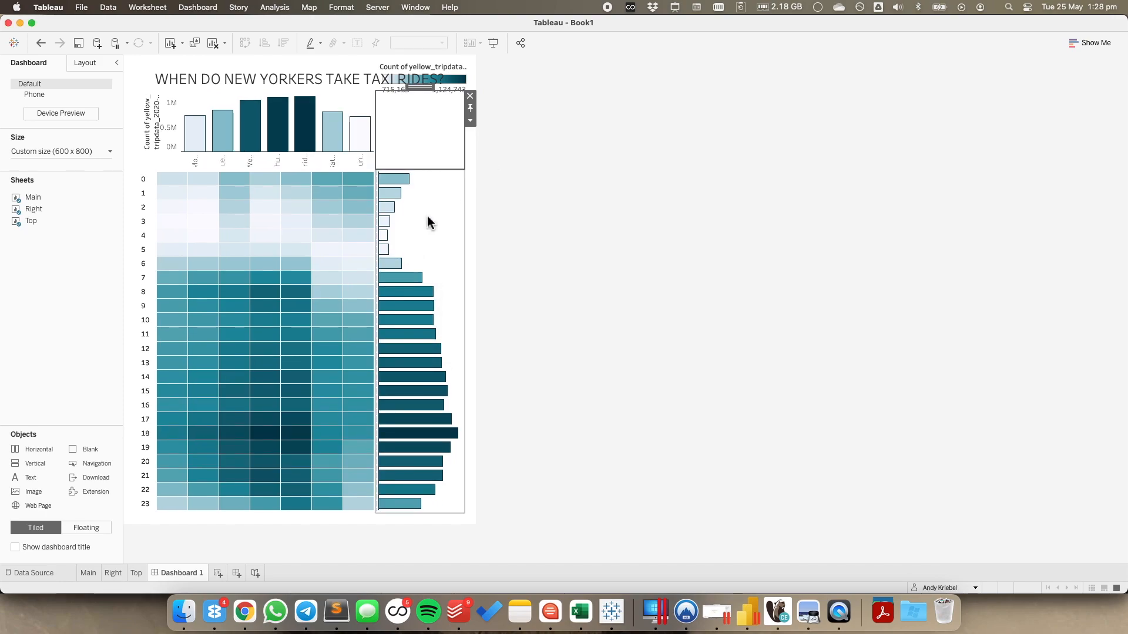
pyautogui.click(442, 242)
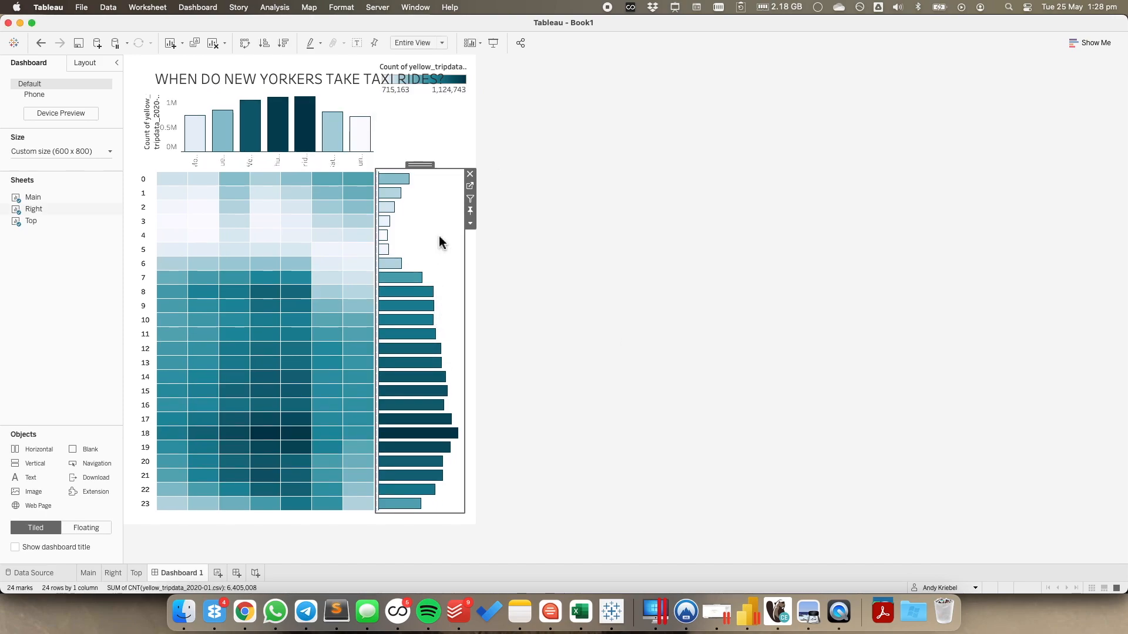
# Narrow the Top chart's count axis area so its bars line up with the heatmap columns below
pyautogui.click(150, 137)
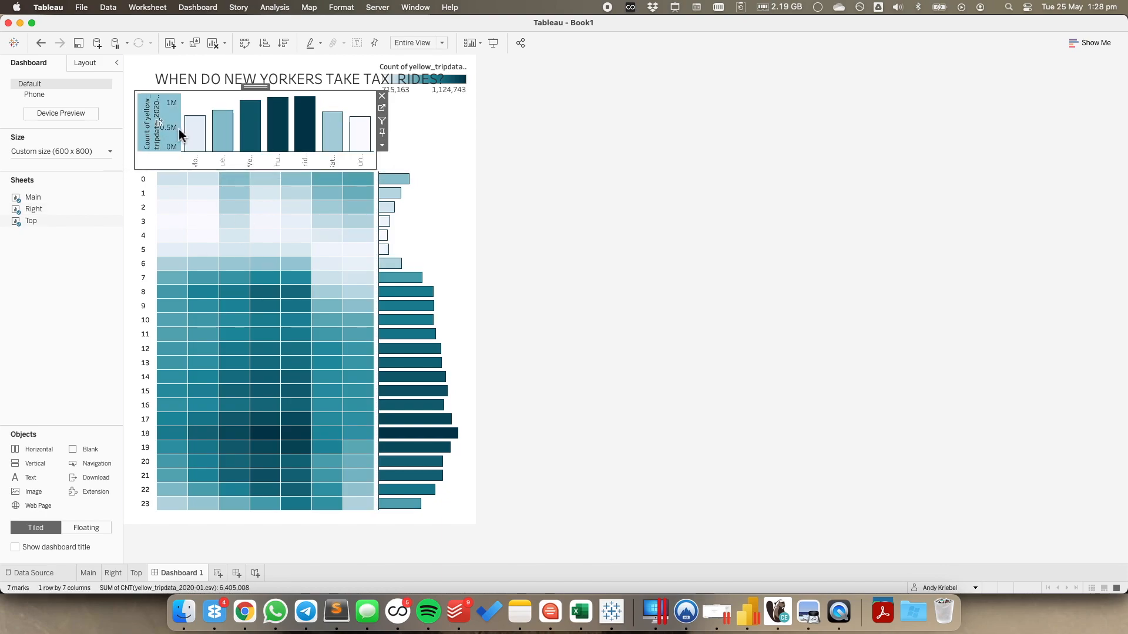
pyautogui.moveTo(177, 128); pyautogui.dragTo(156, 128)
pyautogui.click(158, 180)
pyautogui.moveTo(158, 181); pyautogui.dragTo(157, 182)
# Format the weekday headers of the Top chart to show abbreviated day names
pyautogui.rightClick(174, 156)
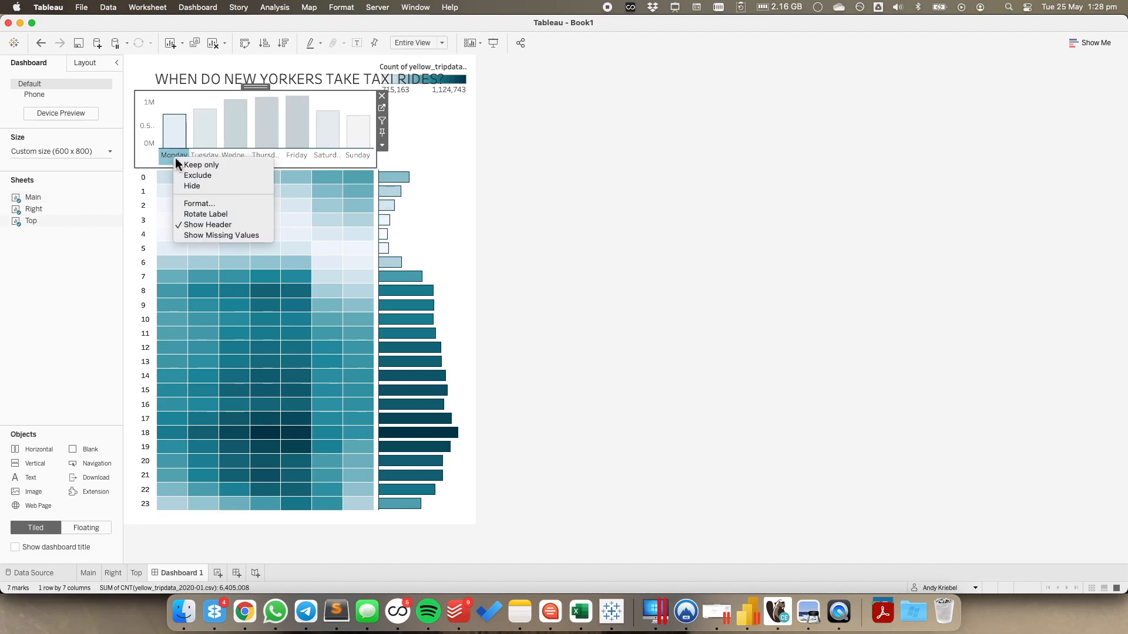
pyautogui.click(194, 203)
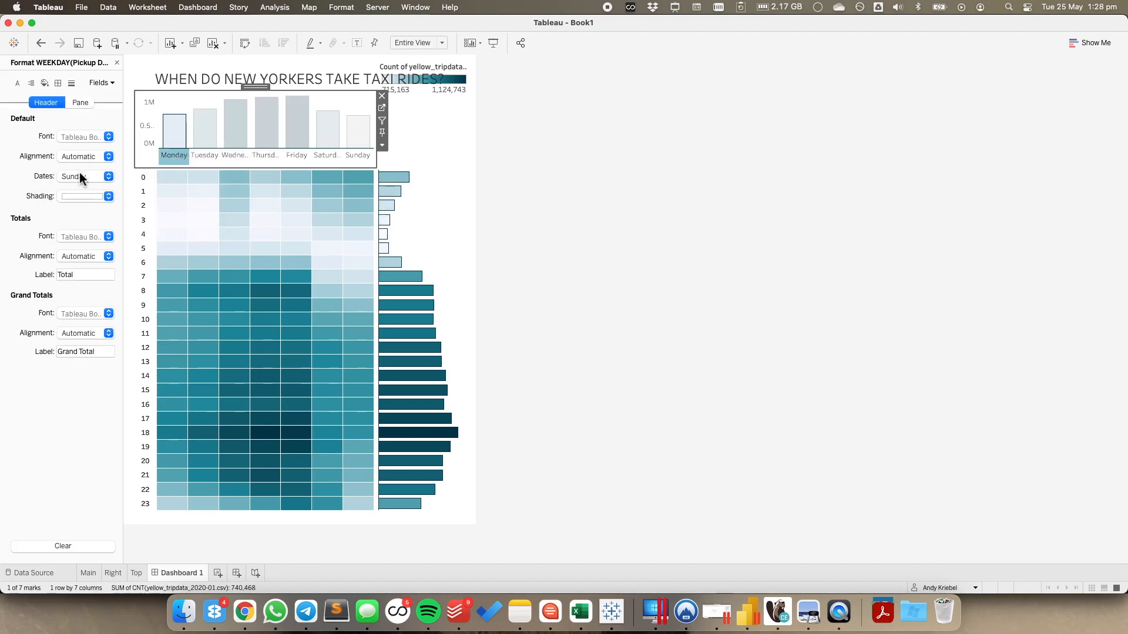
pyautogui.click(81, 176)
pyautogui.click(85, 222)
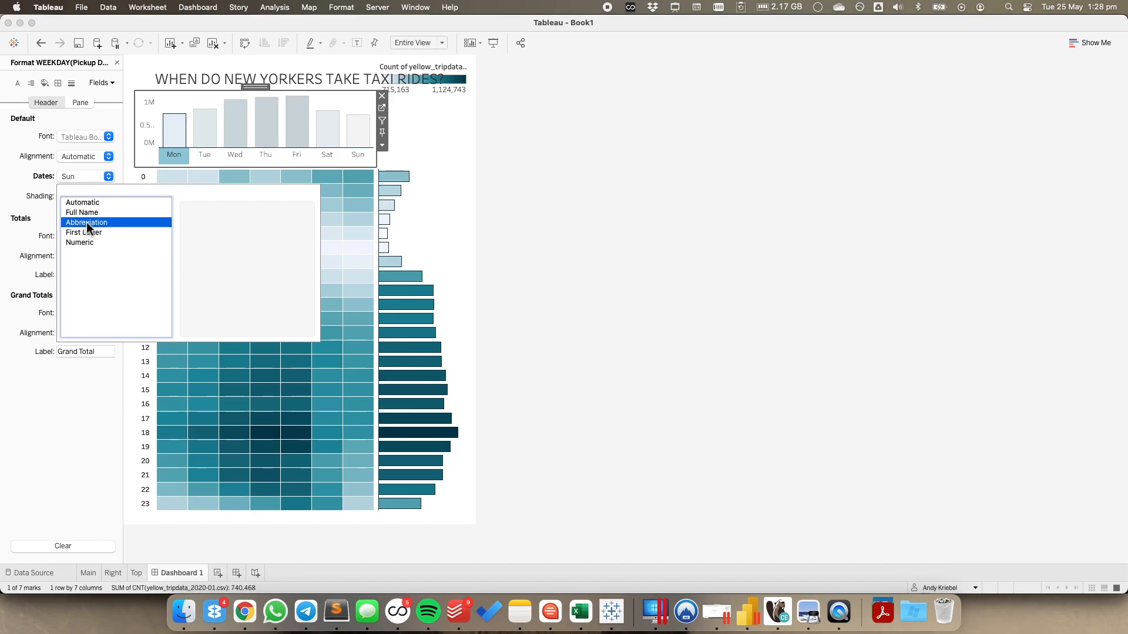
pyautogui.click(656, 194)
pyautogui.click(181, 160)
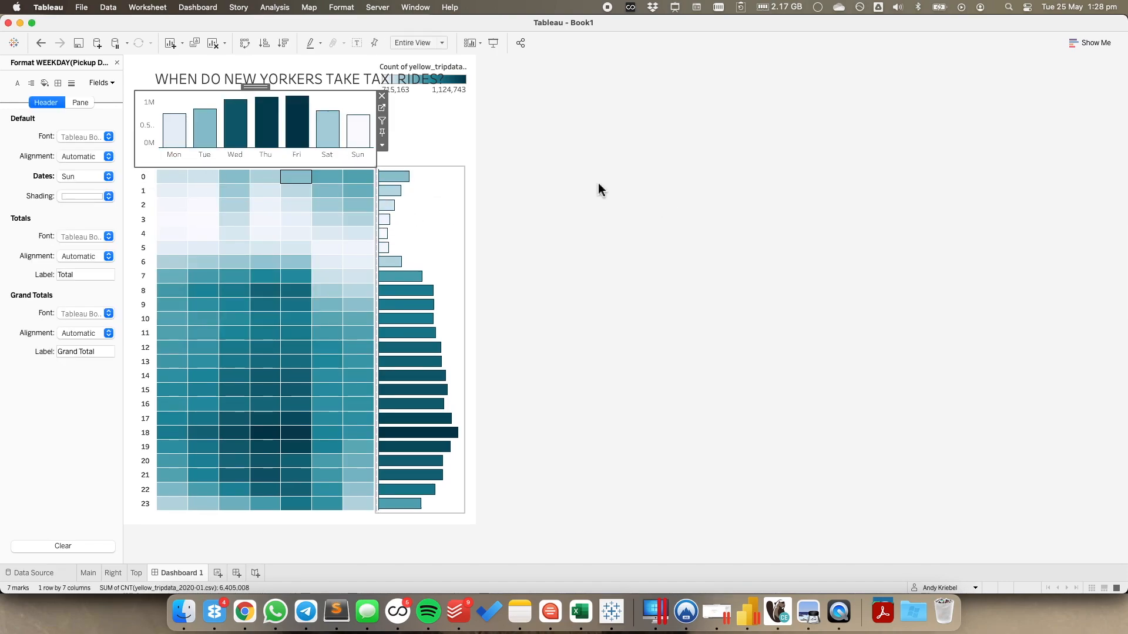
pyautogui.click(715, 184)
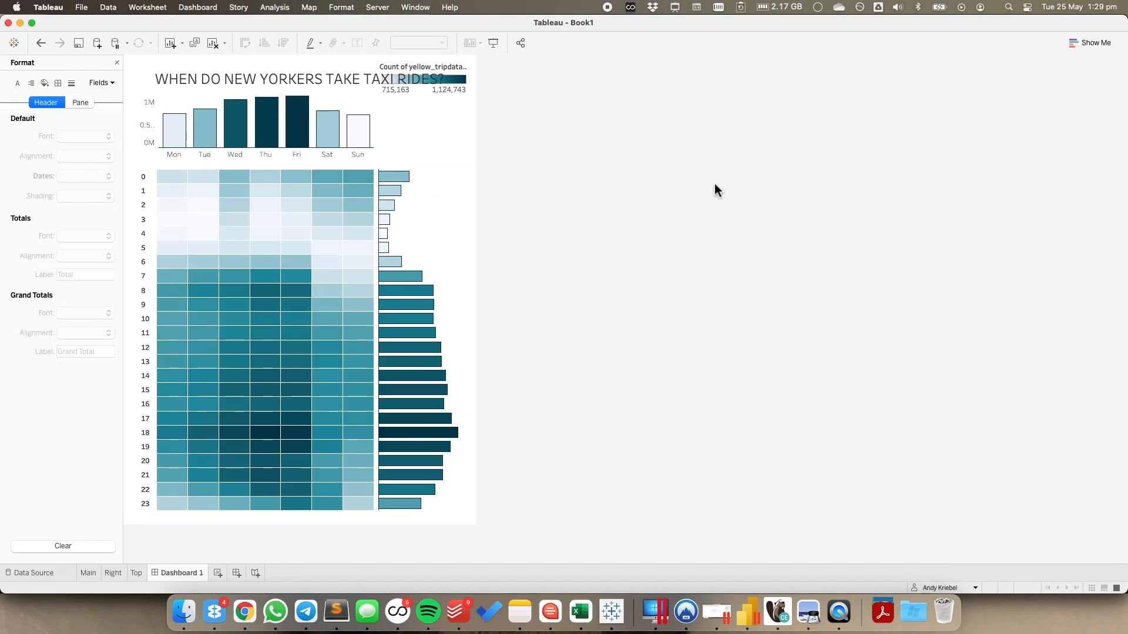
# Remove the Tiled container holding the color legend from the dashboard, deleting its contents as well
pyautogui.click(435, 74)
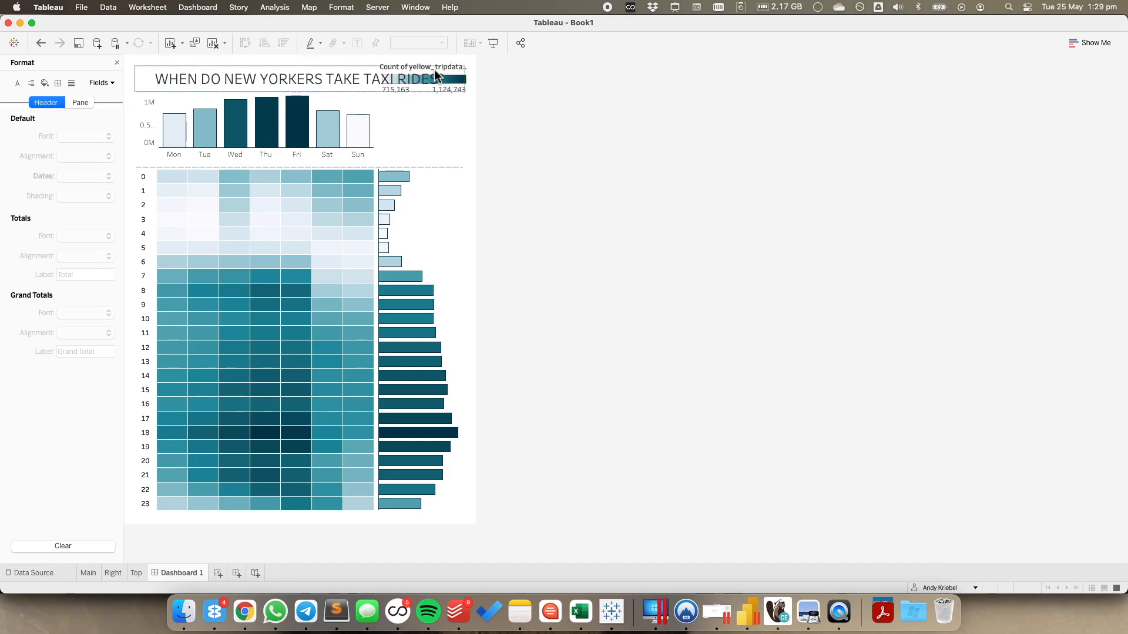
pyautogui.click(116, 62)
pyautogui.click(90, 64)
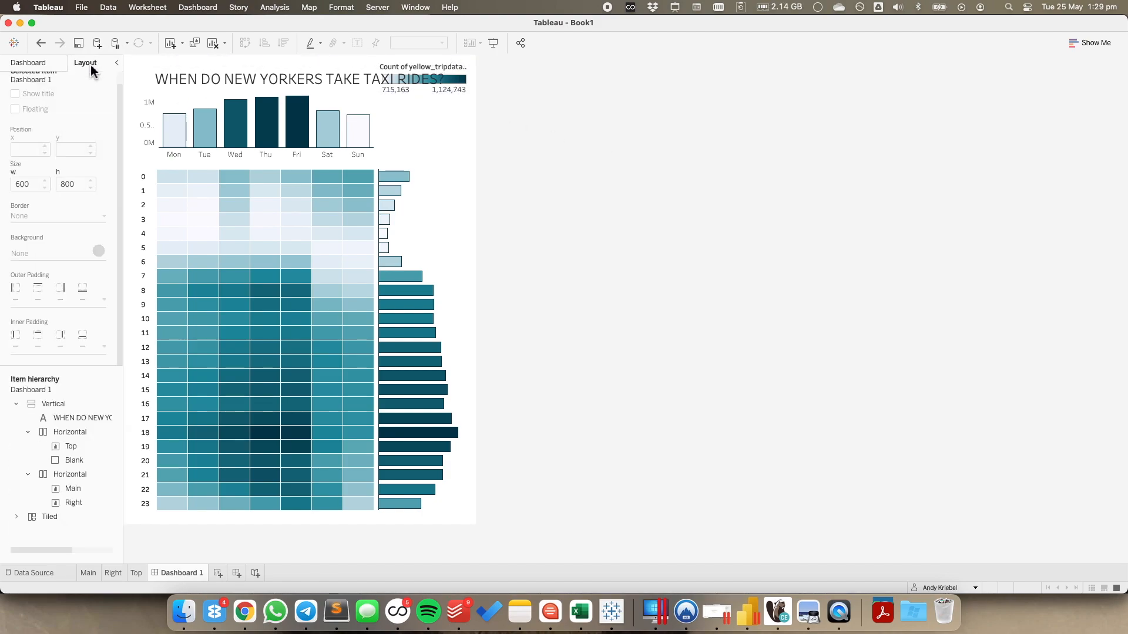
pyautogui.click(47, 517)
pyautogui.rightClick(52, 516)
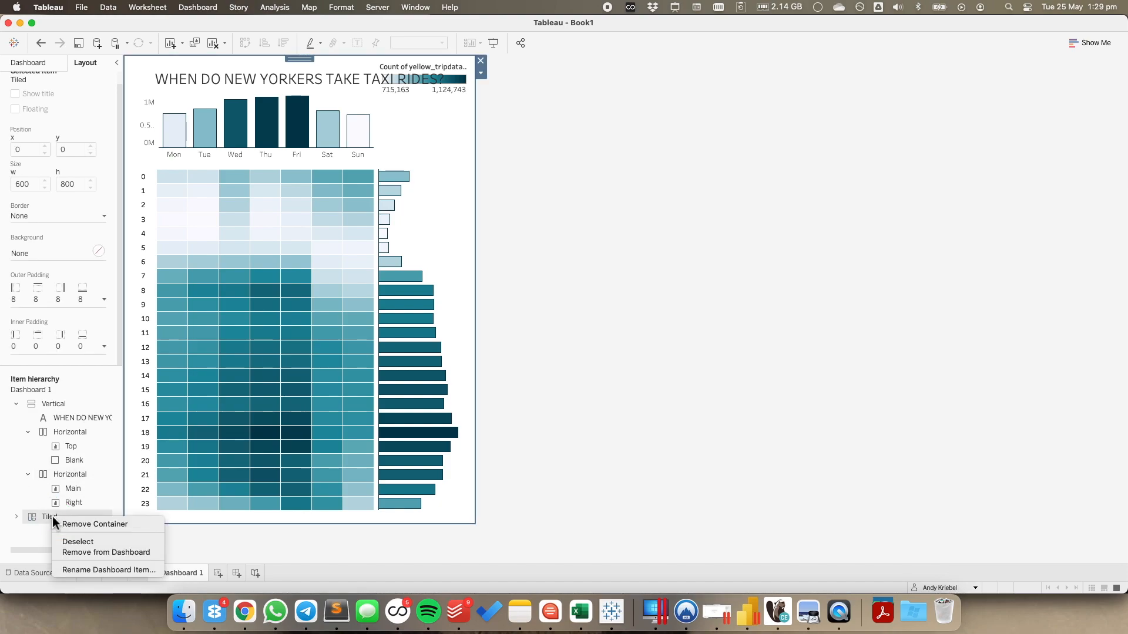
pyautogui.click(111, 552)
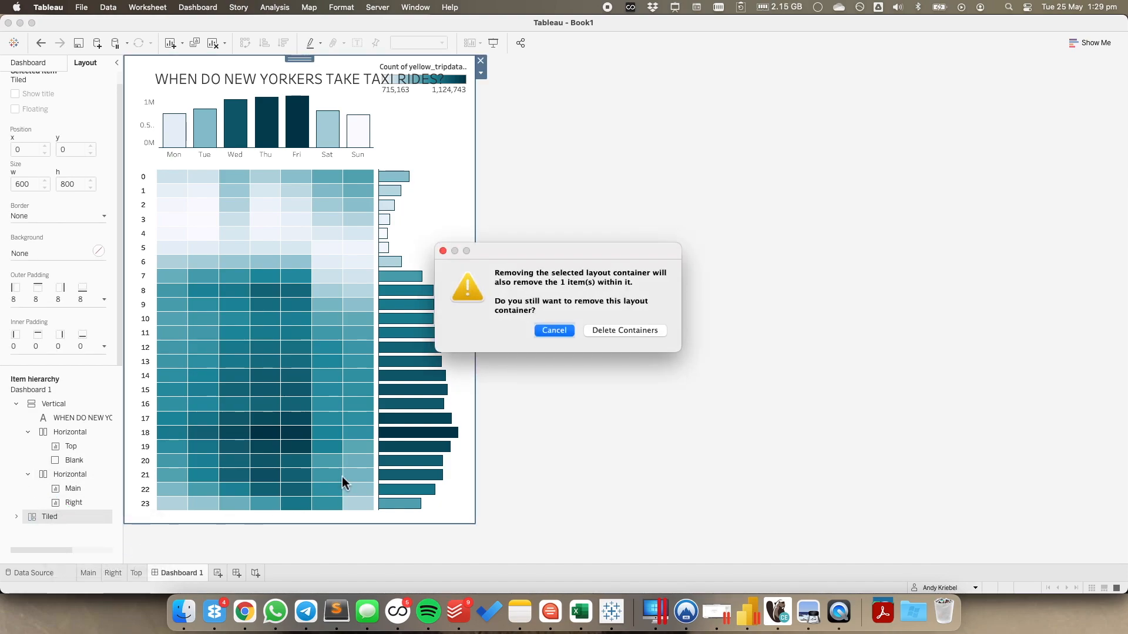
pyautogui.click(607, 332)
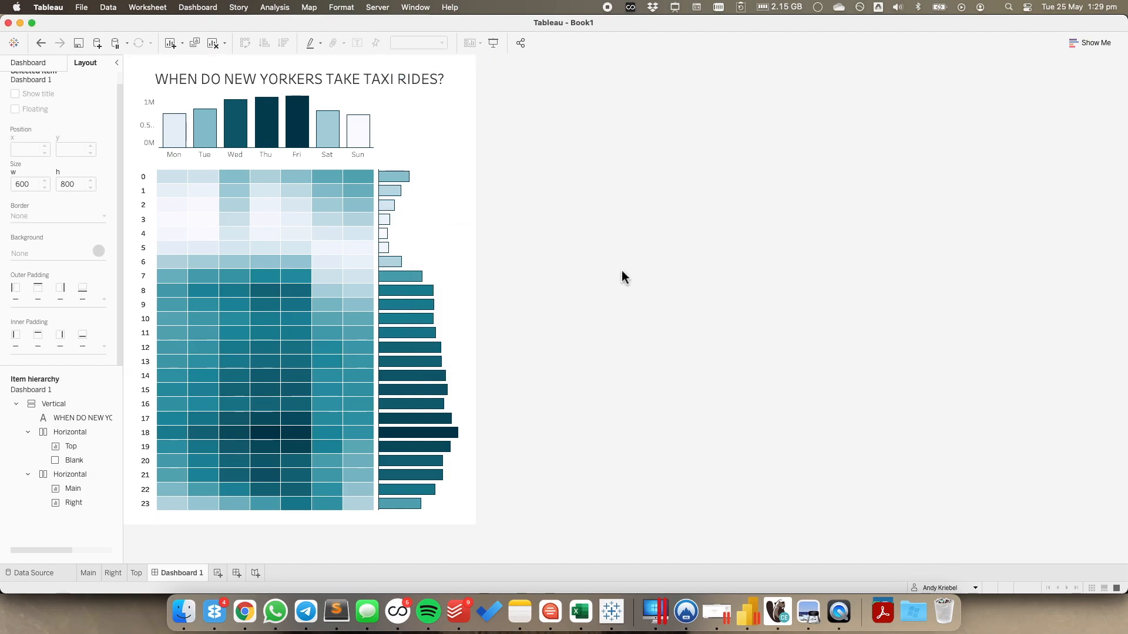